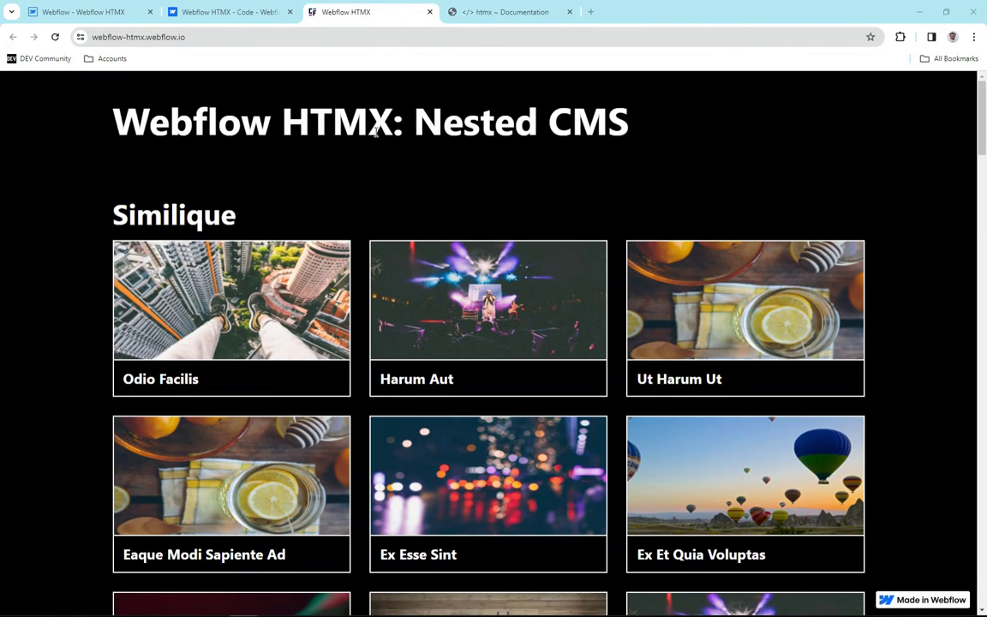
Copy the htmx 1.9.9 CDN script tag from the htmx.org Installing docs
{"action": "scroll", "coordinate": [415, 293], "scroll_direction": "down", "scroll_amount": 5}
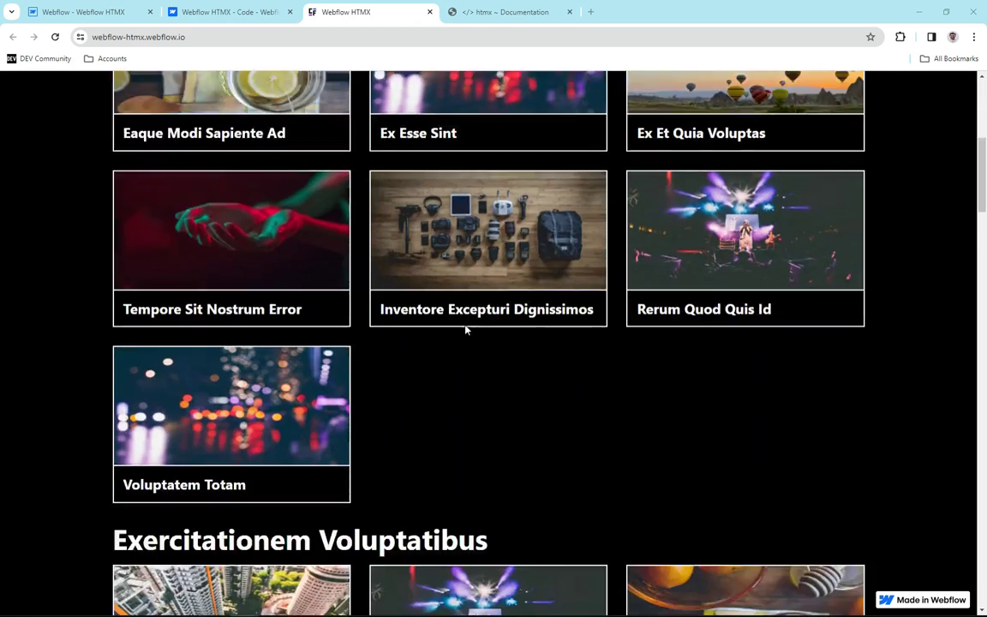
{"action": "key", "text": "ctrl+shift+Tab"}
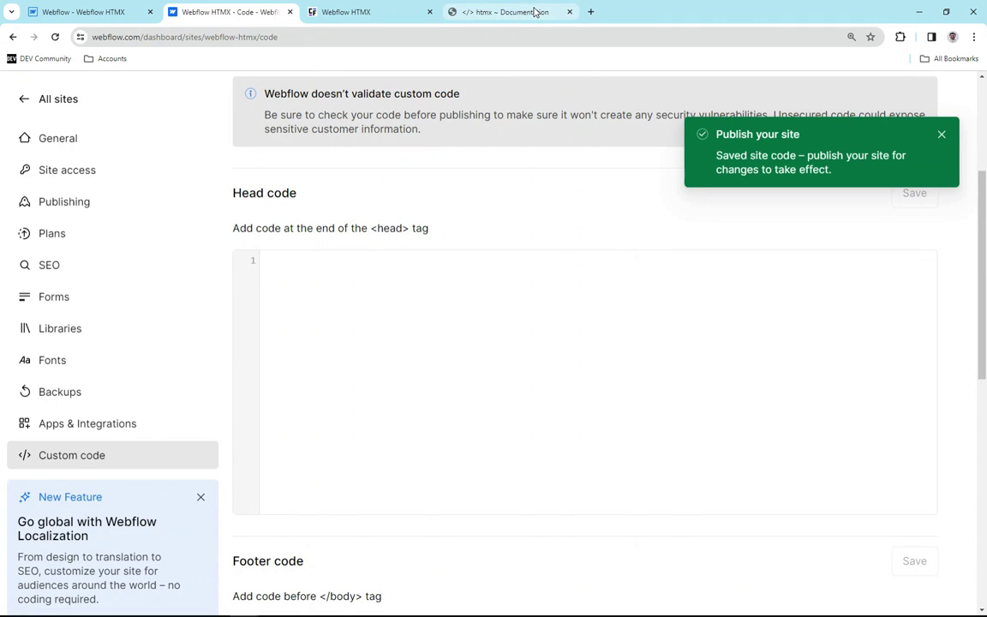
{"action": "left_click", "coordinate": [535, 12]}
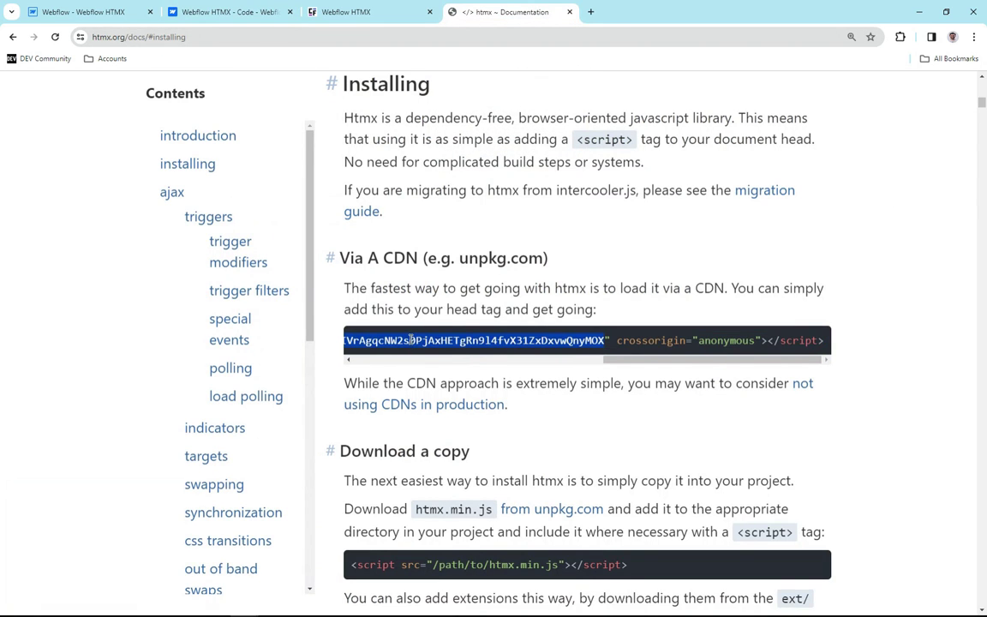
{"action": "left_click", "coordinate": [359, 340]}
{"action": "left_click_drag", "start_coordinate": [359, 340], "coordinate": [831, 346]}
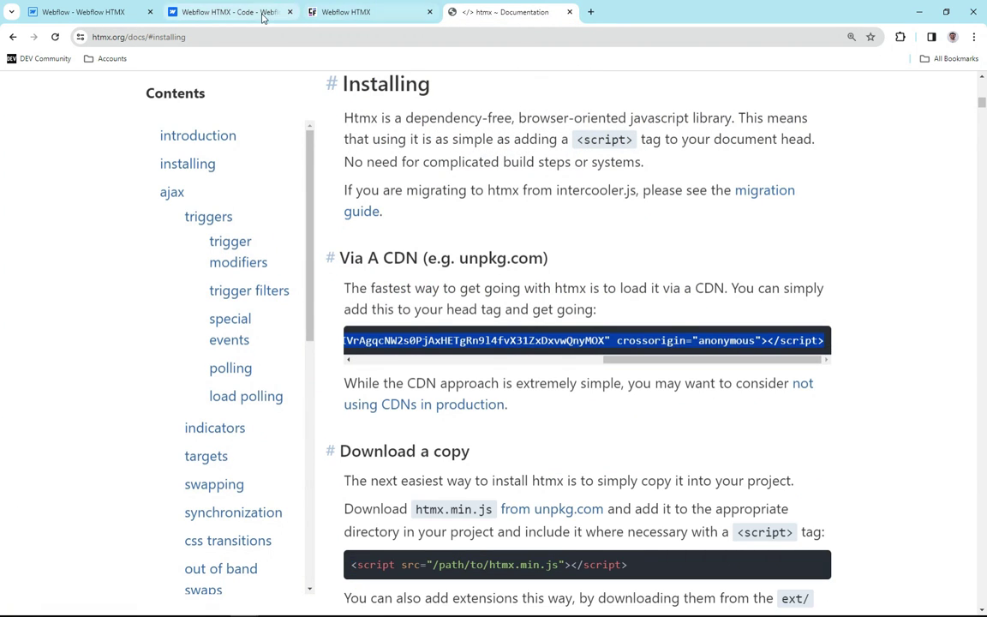
Paste the htmx script tag into the site's Head code and save it
{"action": "left_click", "coordinate": [230, 12]}
{"action": "left_click", "coordinate": [370, 259]}
{"action": "key", "text": "ctrl+v"}
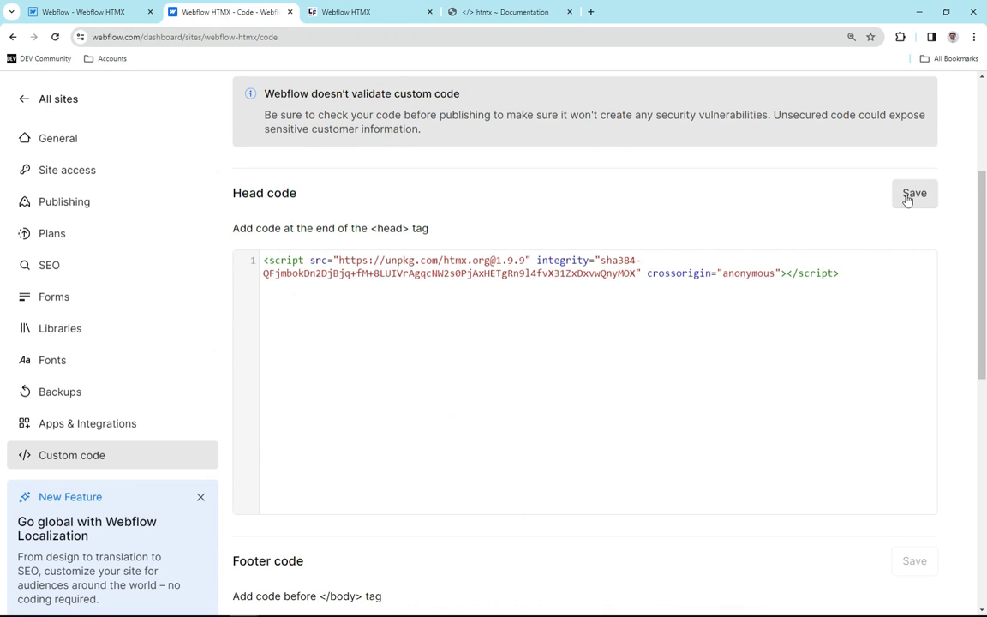
{"action": "left_click", "coordinate": [910, 196]}
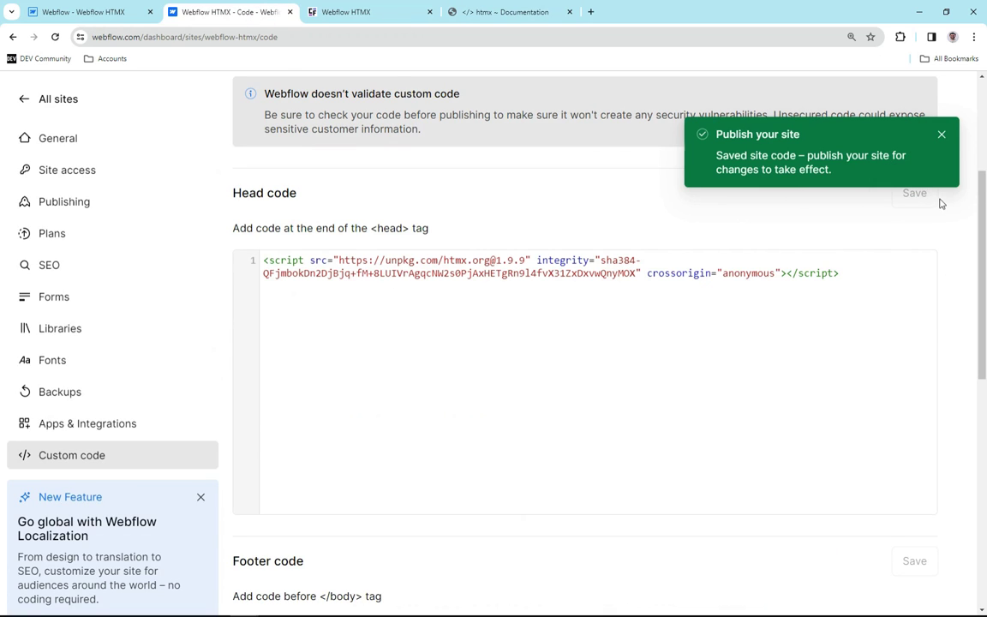
Back in the Designer, select the Home page's category list while browsing the CMS and Pages panels
{"action": "left_click", "coordinate": [79, 12]}
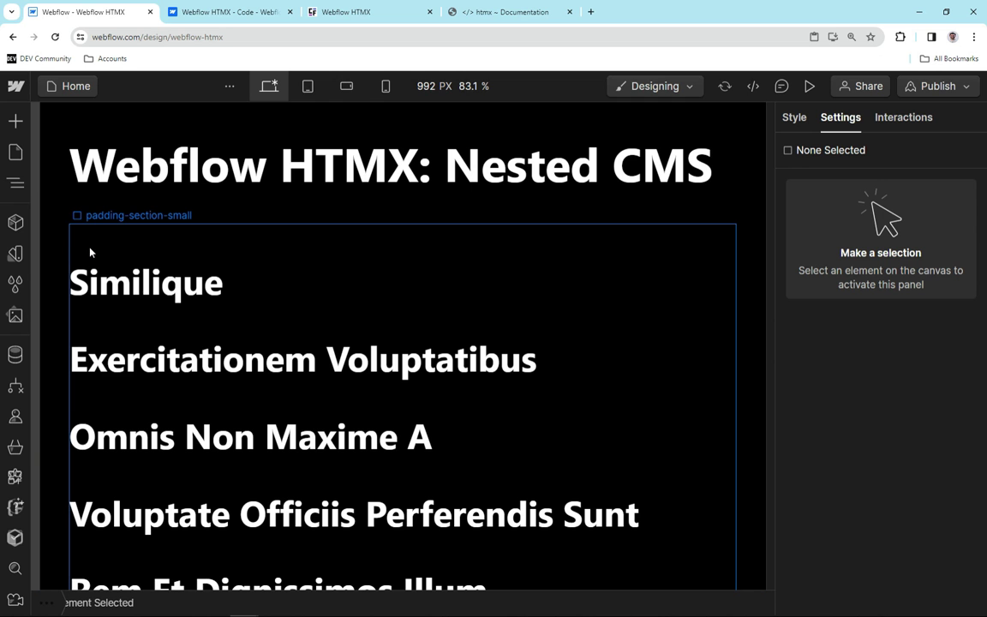
{"action": "left_click", "coordinate": [15, 354]}
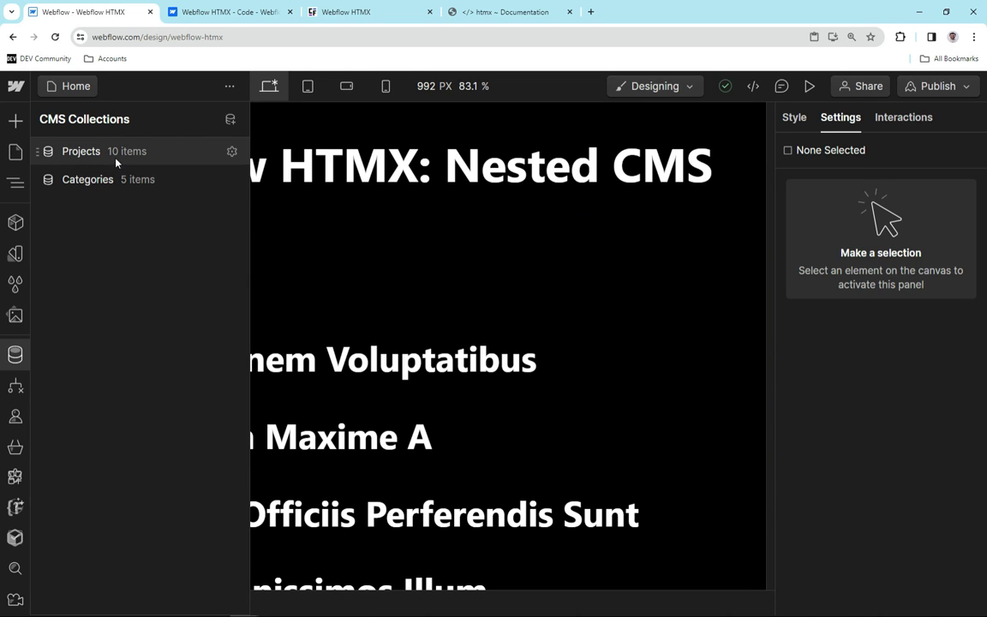
{"action": "left_click", "coordinate": [229, 245]}
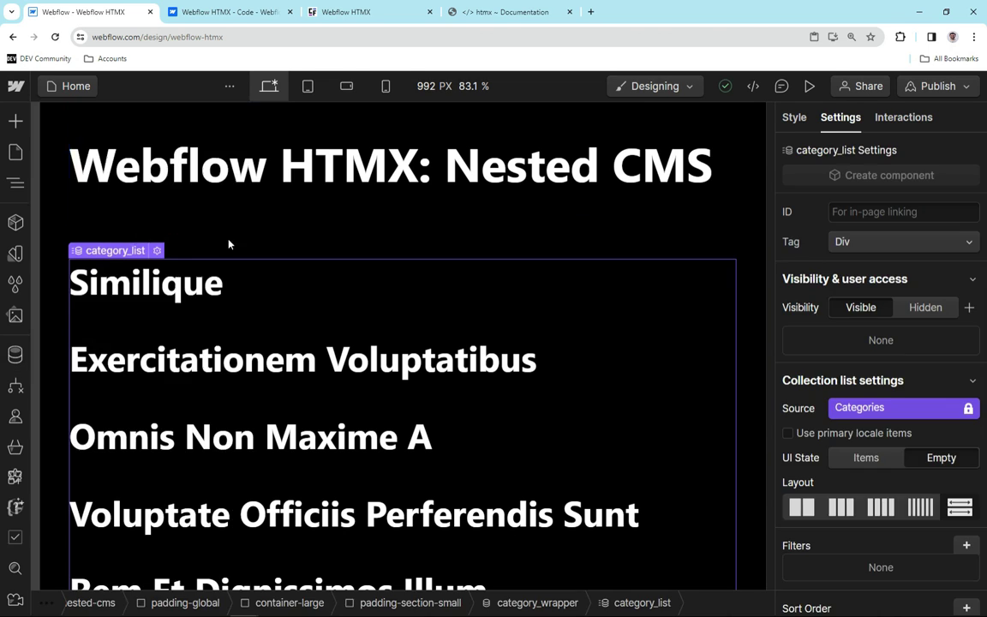
{"action": "left_click", "coordinate": [16, 151]}
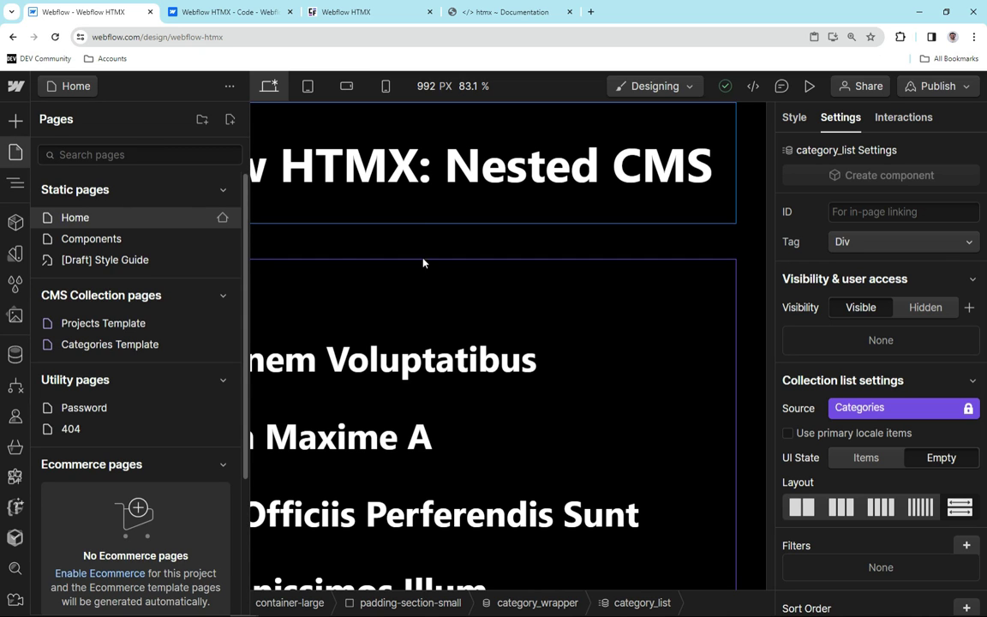
{"action": "left_click", "coordinate": [372, 260]}
In the Navigator, step through category_wrapper, category_item and the category H2 heading
{"action": "left_click", "coordinate": [95, 326]}
{"action": "key", "text": "z"}
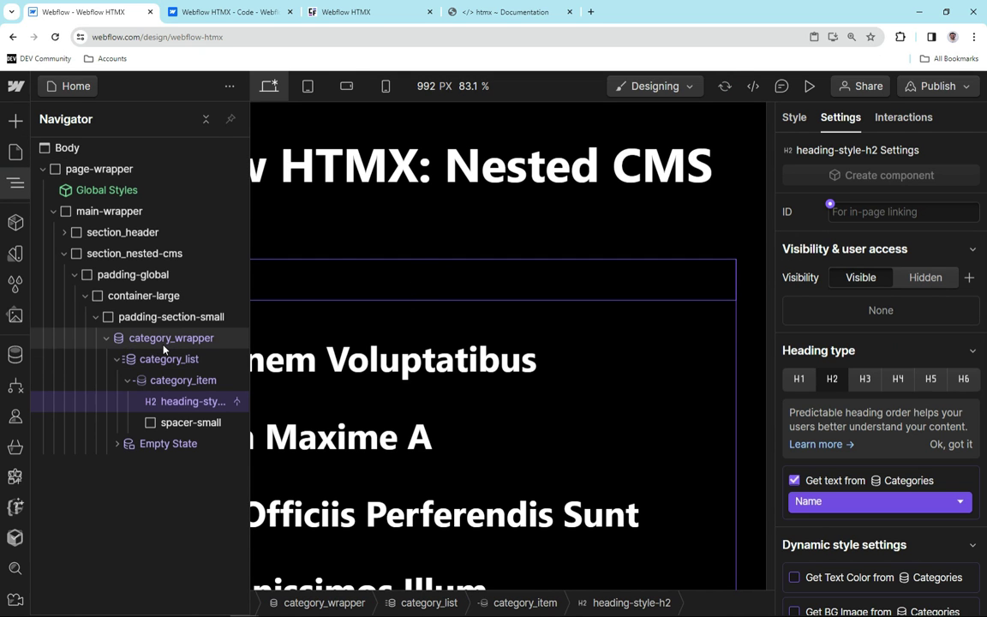
{"action": "left_click", "coordinate": [171, 338]}
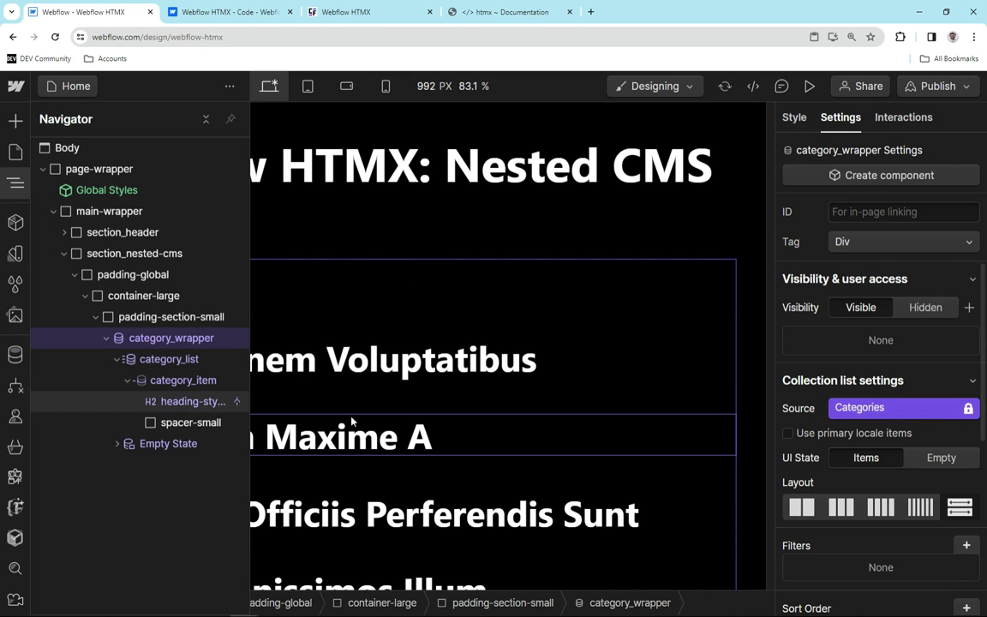
{"action": "left_click", "coordinate": [210, 381]}
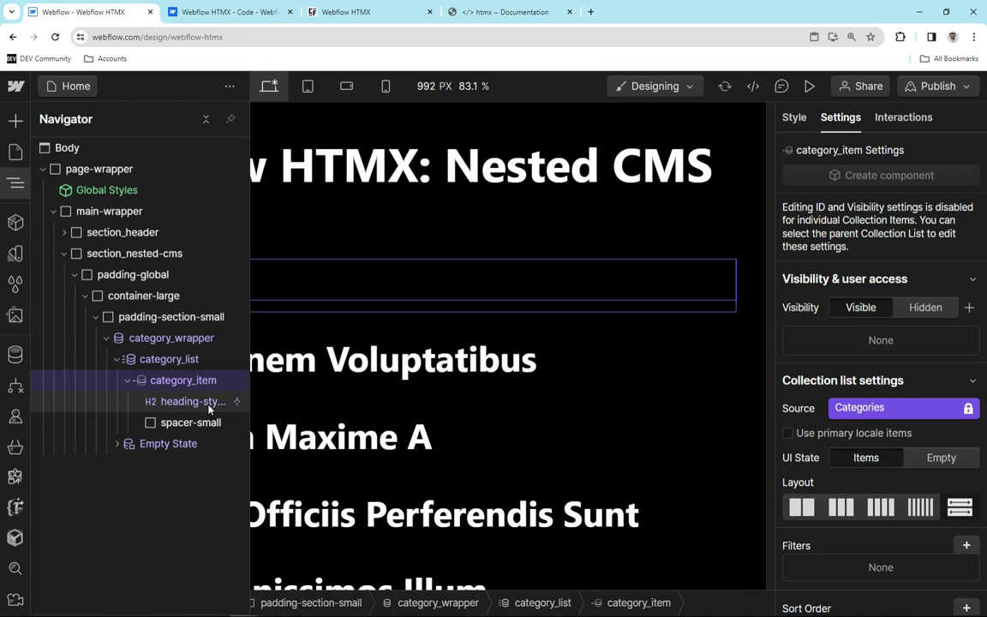
{"action": "left_click", "coordinate": [206, 401]}
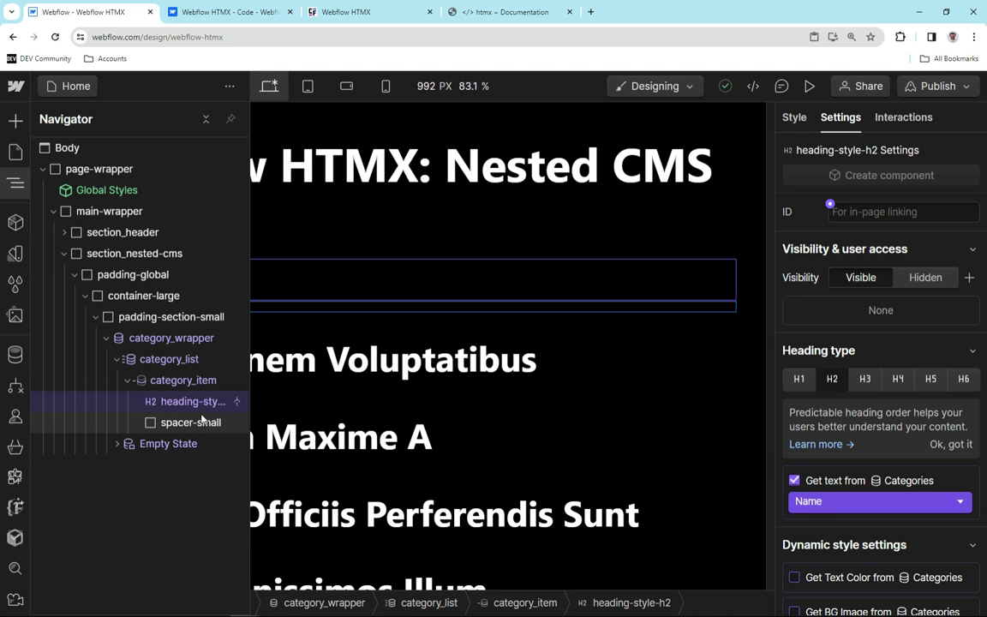
Open the Categories Template and expand project_list, project_item, card and card_content in the Navigator
{"action": "key", "text": "p"}
{"action": "left_click", "coordinate": [115, 344]}
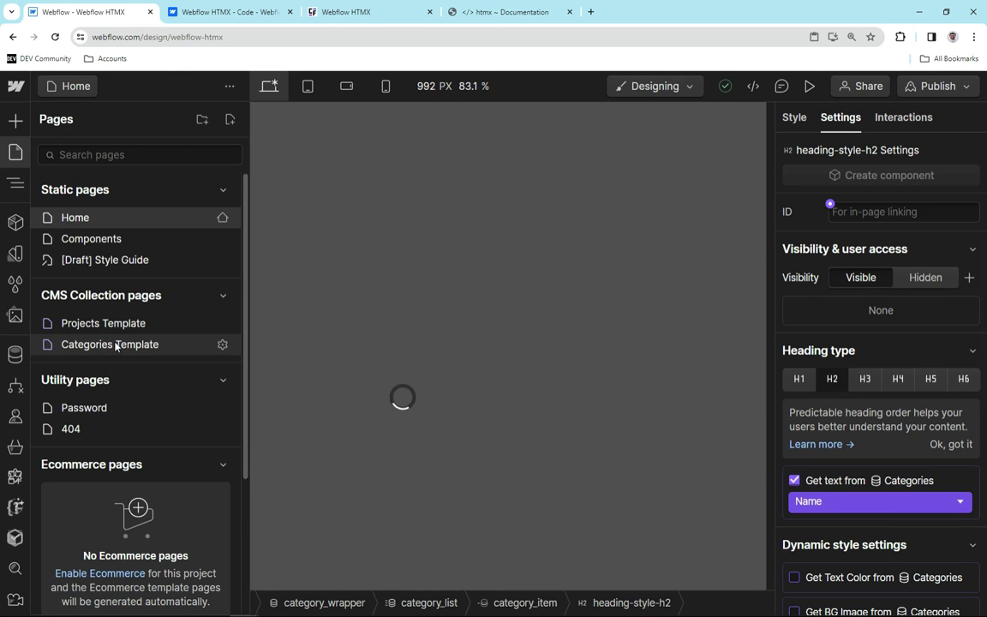
{"action": "left_click", "coordinate": [16, 182]}
{"action": "left_click", "coordinate": [165, 317]}
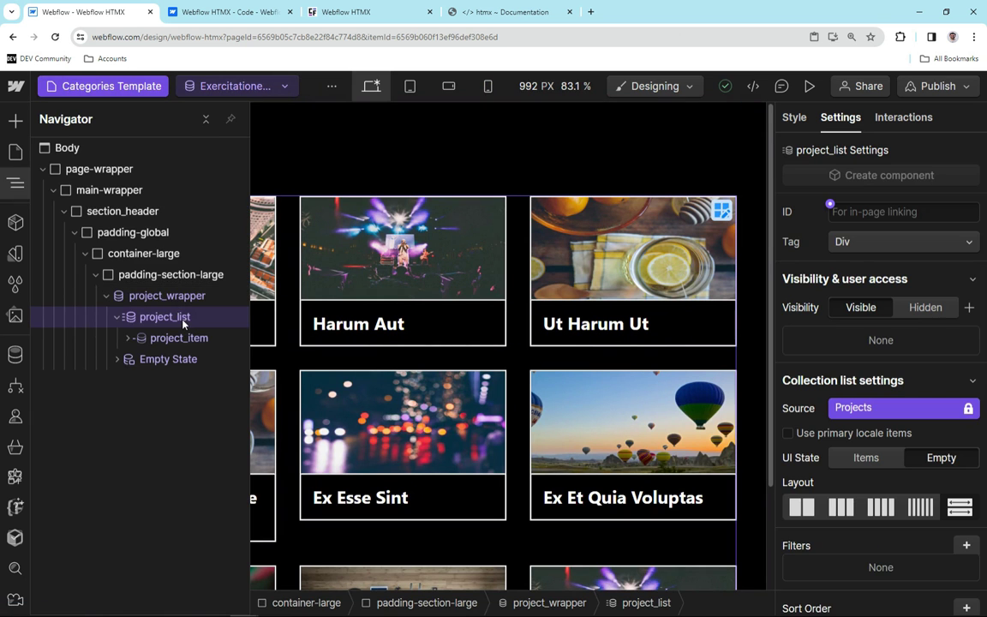
{"action": "left_click", "coordinate": [190, 341]}
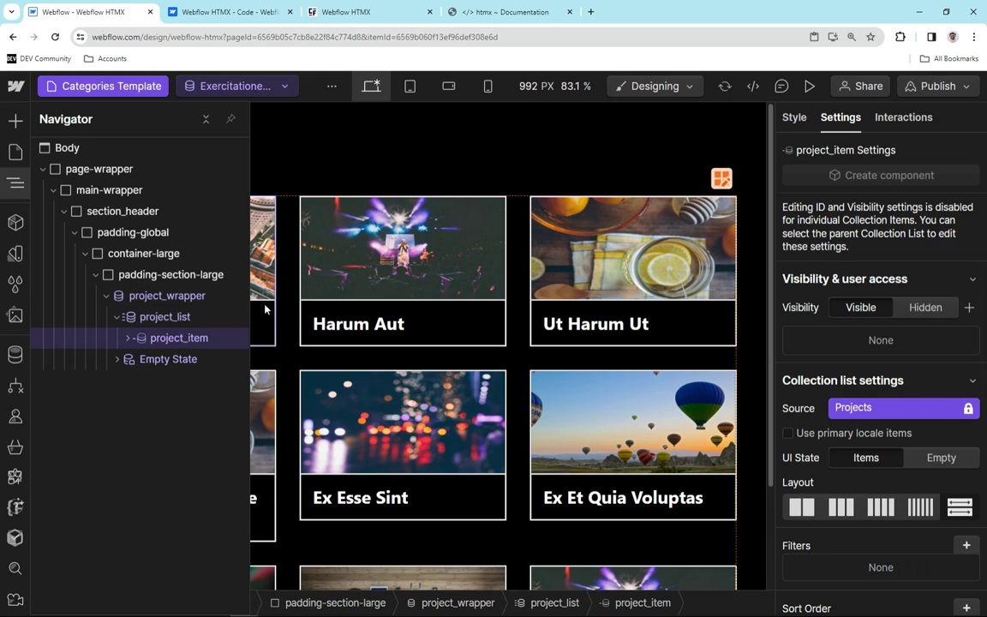
{"action": "left_click", "coordinate": [128, 339]}
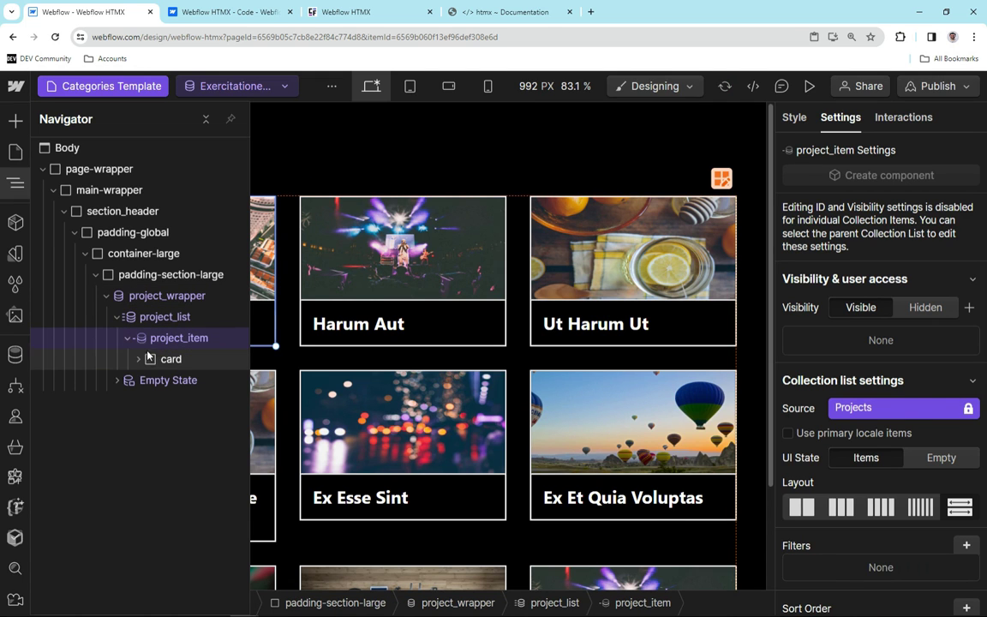
{"action": "left_click", "coordinate": [150, 358]}
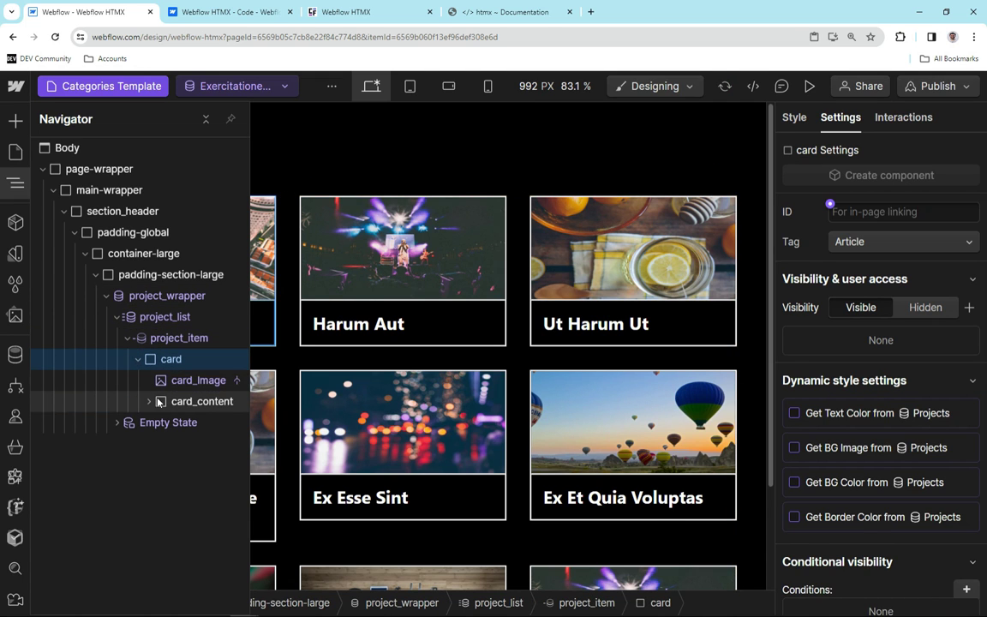
{"action": "left_click", "coordinate": [151, 401]}
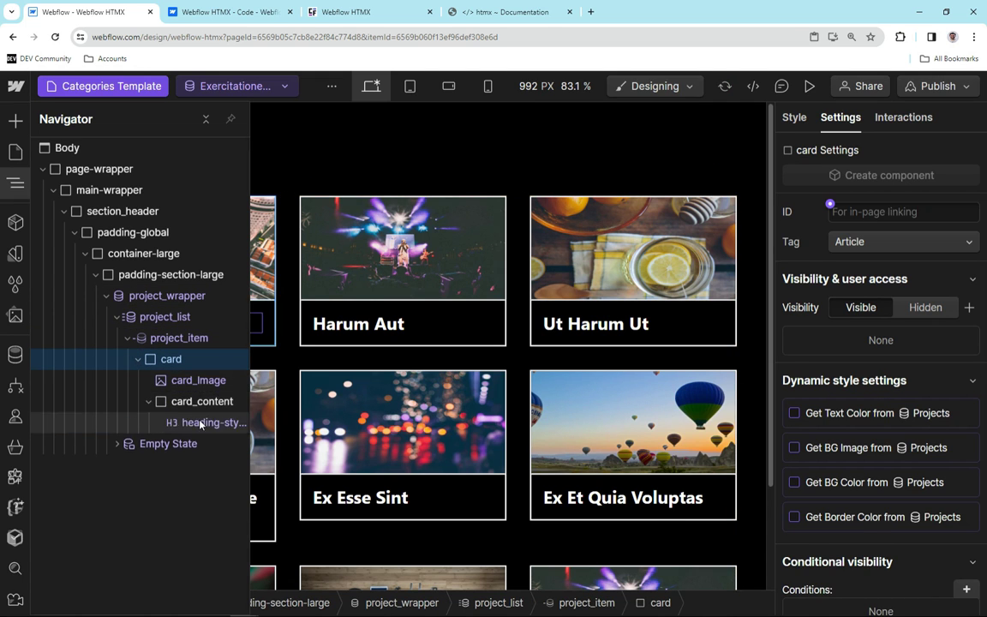
Add and save a project_list filter: Categories contains Current Category
{"action": "left_click", "coordinate": [296, 319]}
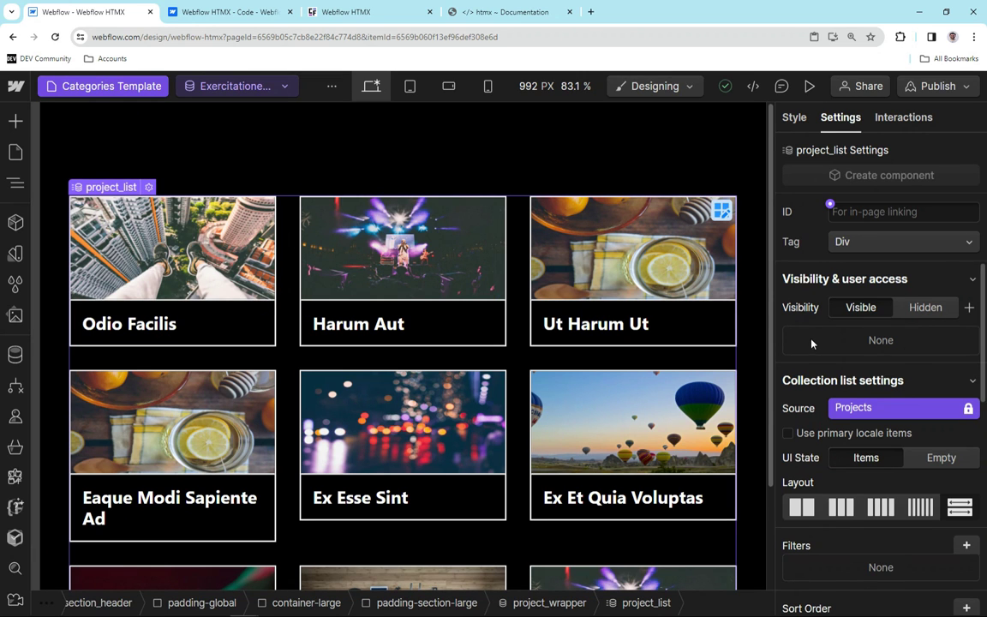
{"action": "scroll", "coordinate": [812, 344], "scroll_direction": "down", "scroll_amount": 3}
{"action": "left_click", "coordinate": [967, 310]}
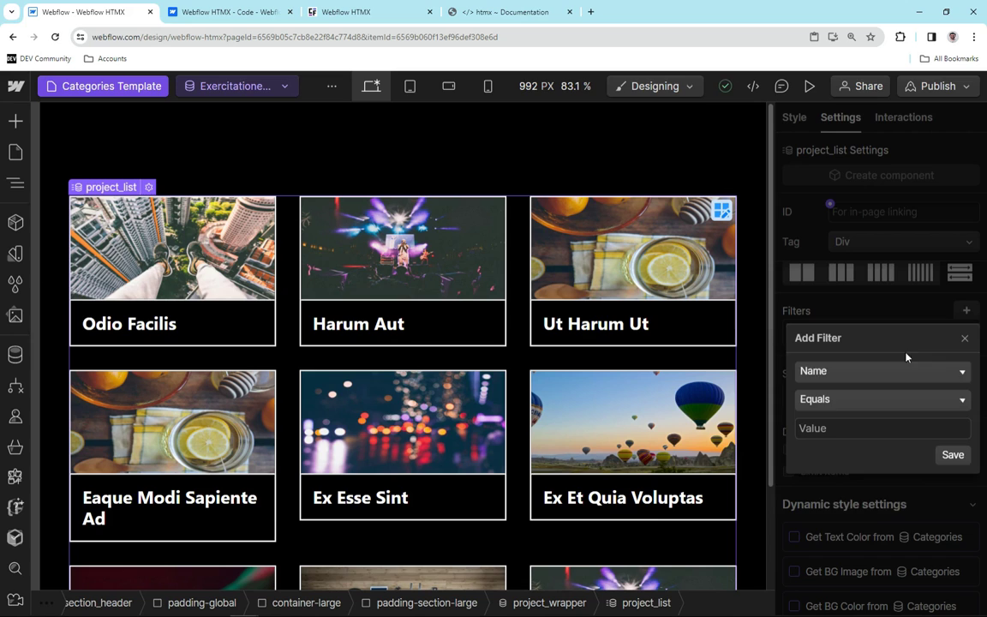
{"action": "left_click", "coordinate": [908, 371]}
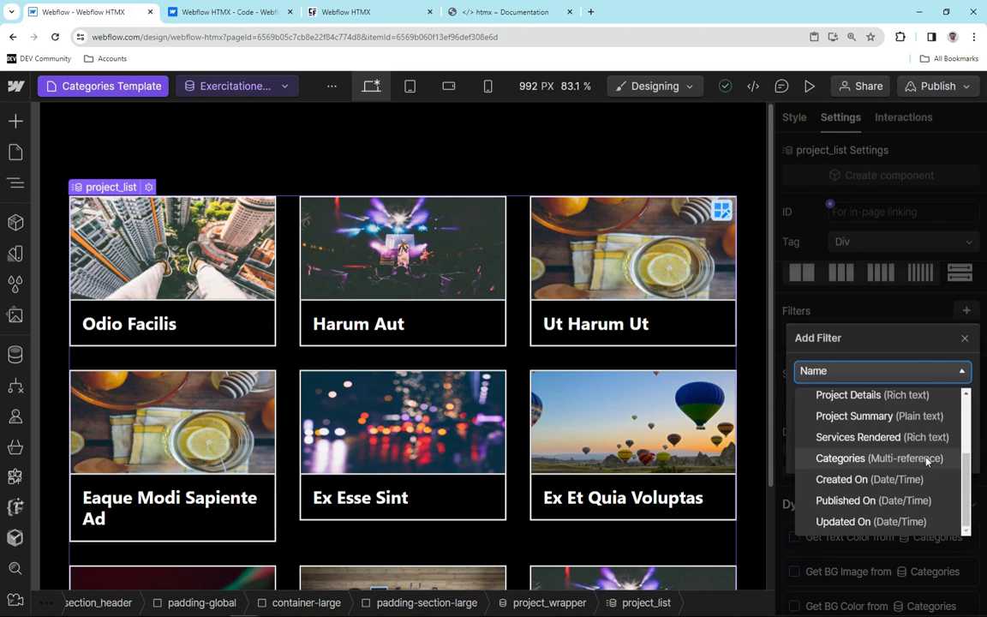
{"action": "left_click", "coordinate": [886, 459]}
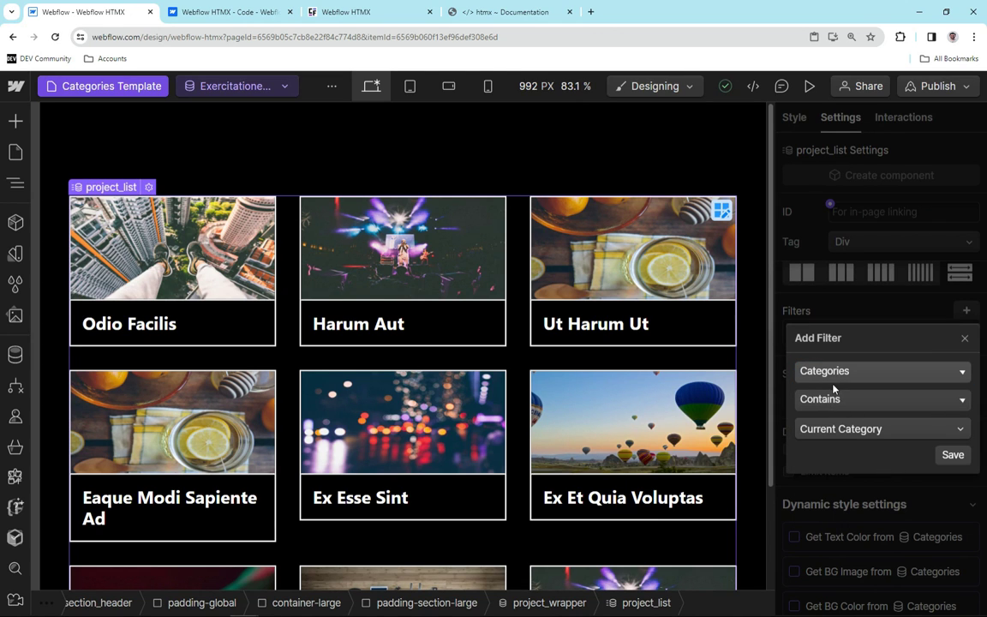
{"action": "left_click", "coordinate": [952, 455]}
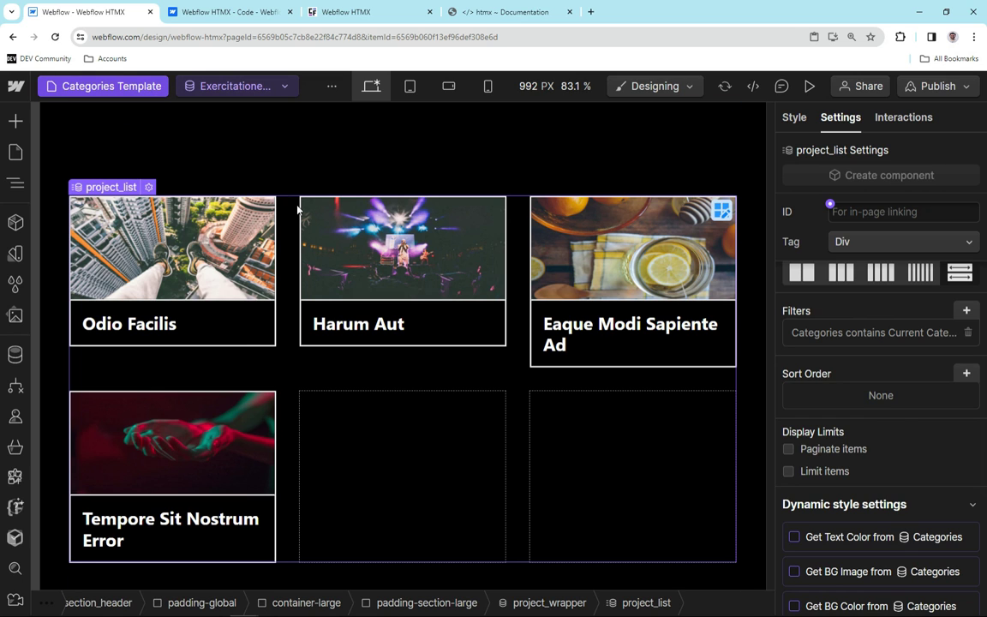
Review the Projects collection settings, including the Categories field
{"action": "left_click", "coordinate": [15, 354]}
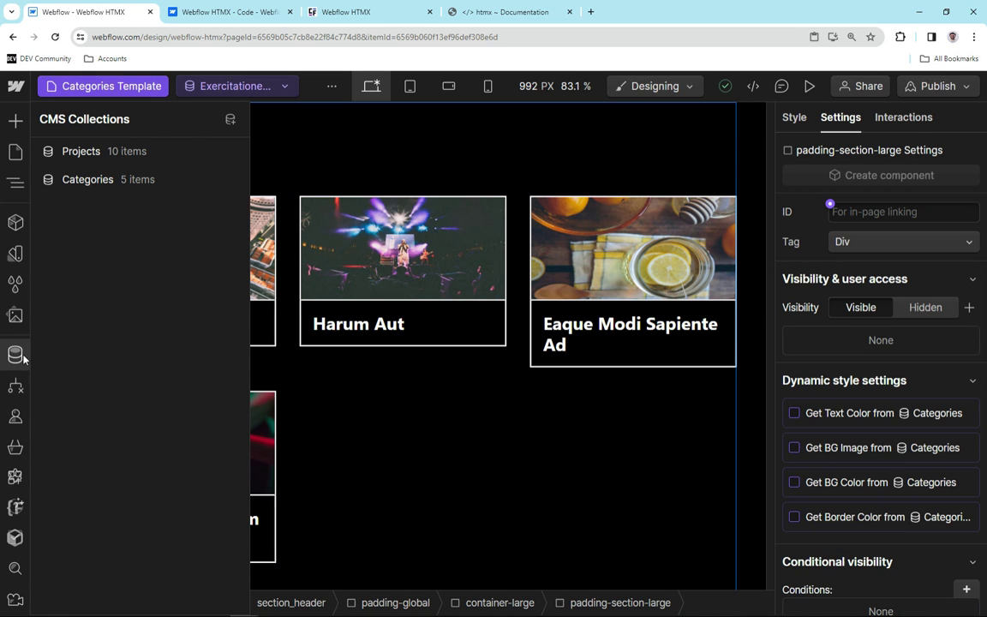
{"action": "left_click", "coordinate": [91, 152]}
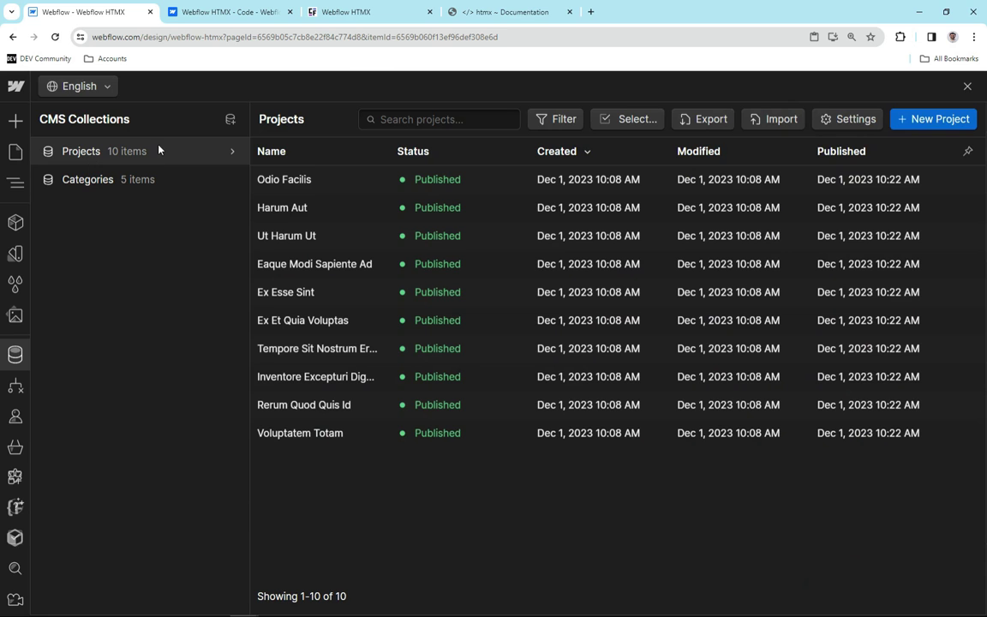
{"action": "left_click", "coordinate": [229, 151]}
{"action": "left_click", "coordinate": [317, 383]}
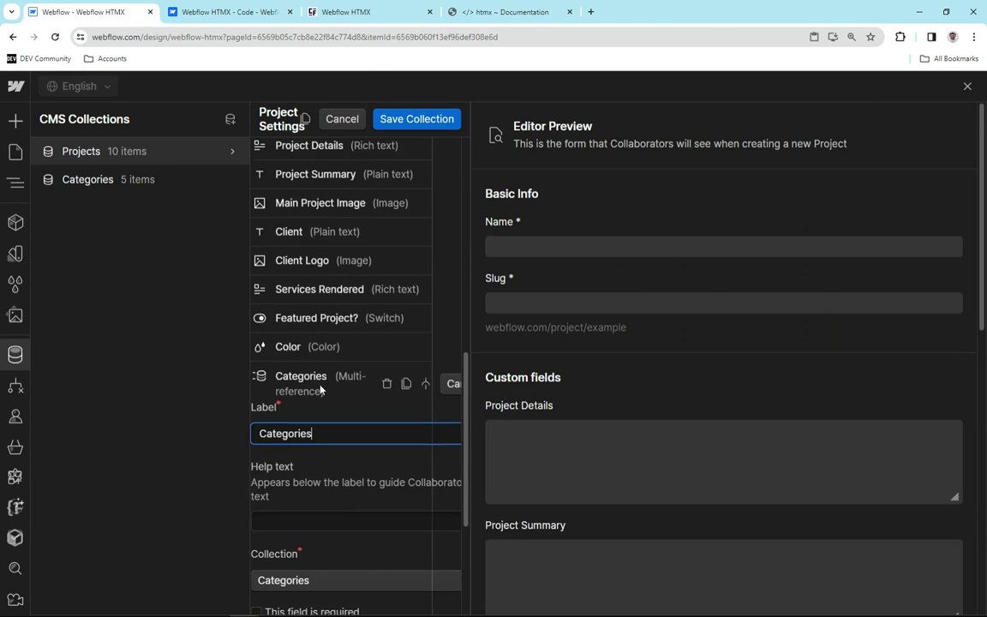
{"action": "scroll", "coordinate": [321, 390], "scroll_direction": "down", "scroll_amount": 3}
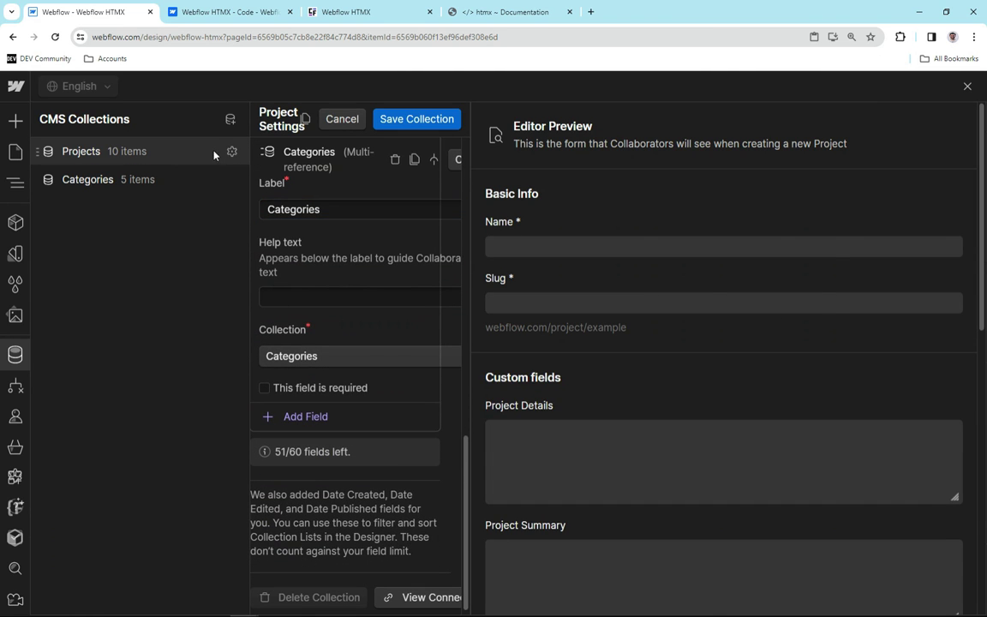
{"action": "left_click", "coordinate": [175, 220]}
Look through the fields of the Odio Facilis and Harum Aut project items
{"action": "left_click", "coordinate": [133, 152]}
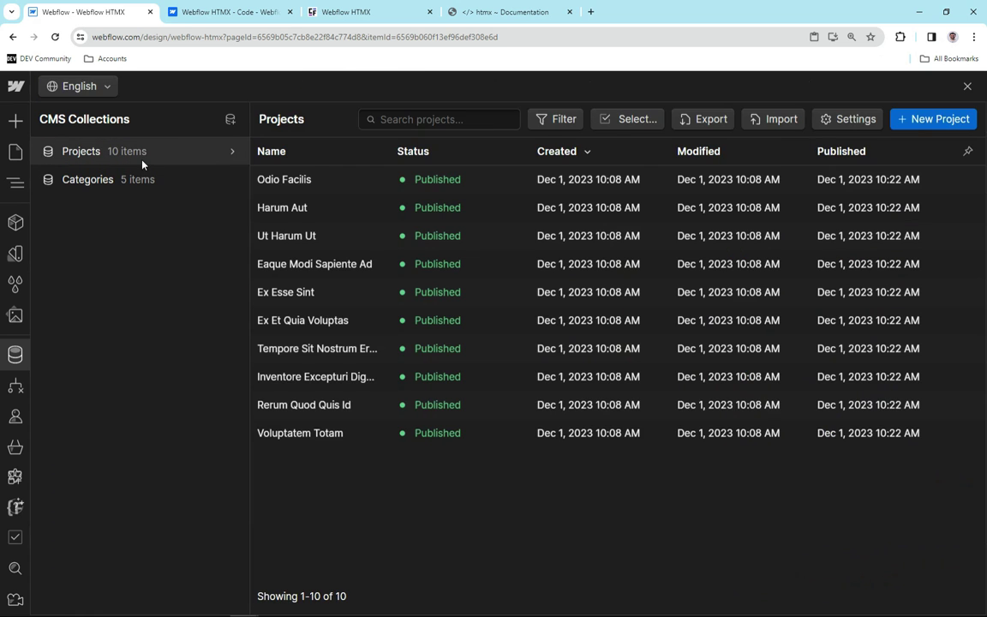
{"action": "left_click", "coordinate": [322, 178]}
{"action": "scroll", "coordinate": [583, 565], "scroll_direction": "down", "scroll_amount": 10}
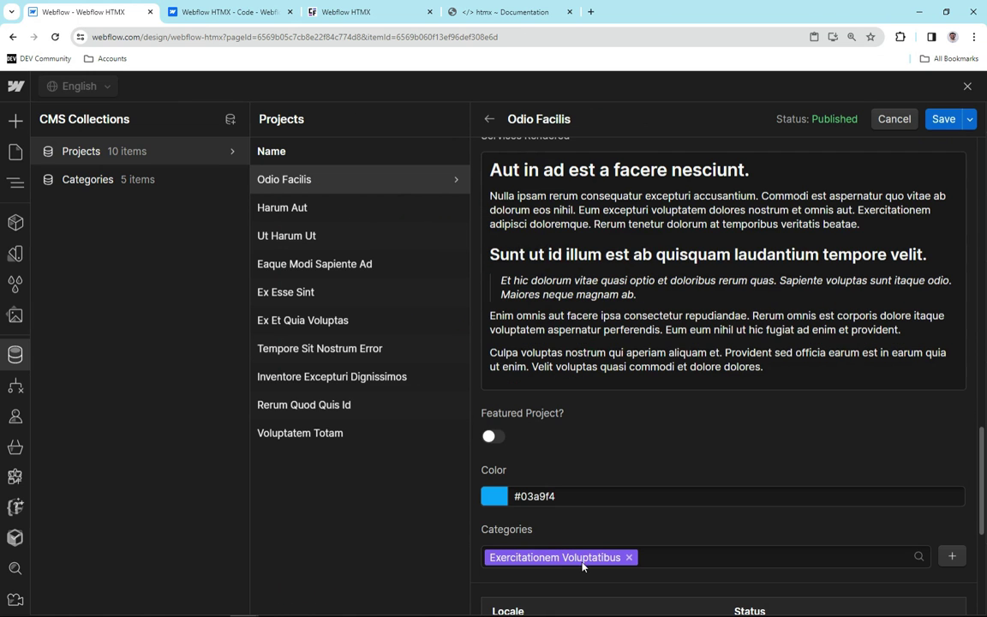
{"action": "left_click", "coordinate": [309, 218]}
{"action": "scroll", "coordinate": [497, 531], "scroll_direction": "down", "scroll_amount": 10}
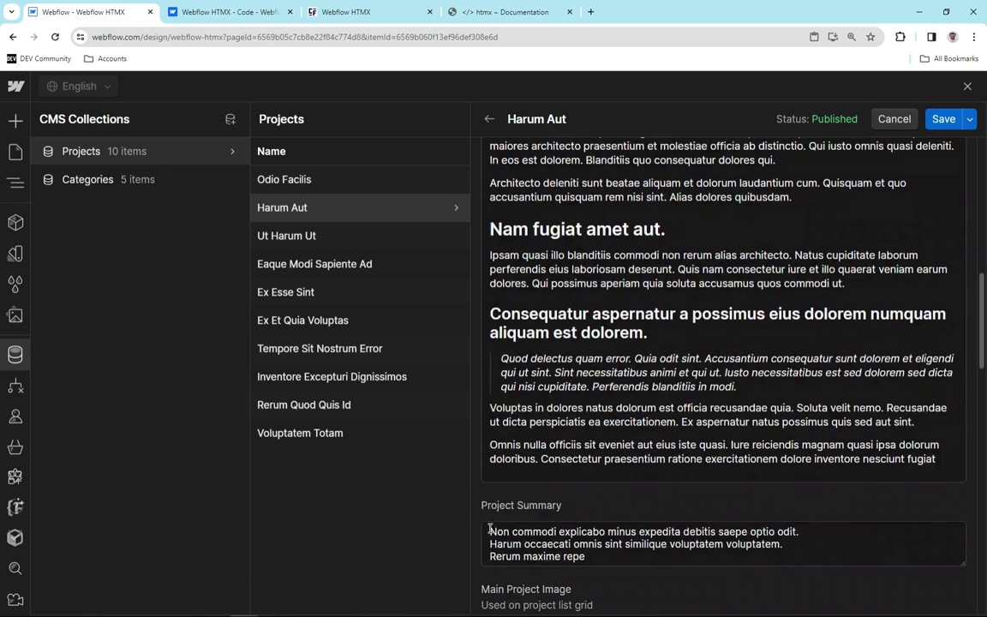
{"action": "scroll", "coordinate": [484, 546], "scroll_direction": "down", "scroll_amount": 5}
{"action": "scroll", "coordinate": [484, 550], "scroll_direction": "down", "scroll_amount": 3}
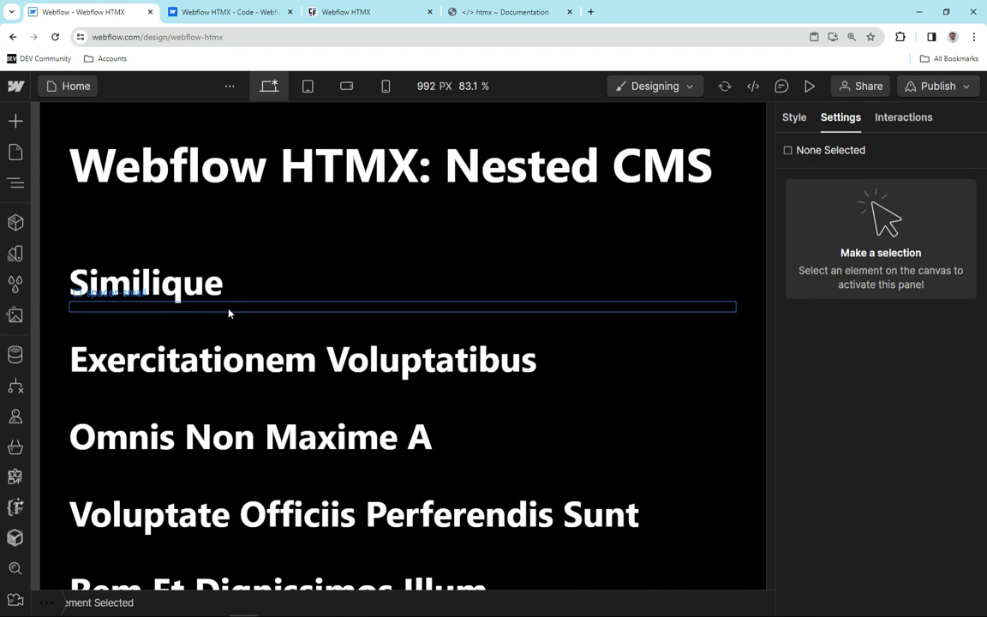
Insert an Embed below the Similique heading containing <div hx-get=""></div>
{"action": "left_click", "coordinate": [222, 279]}
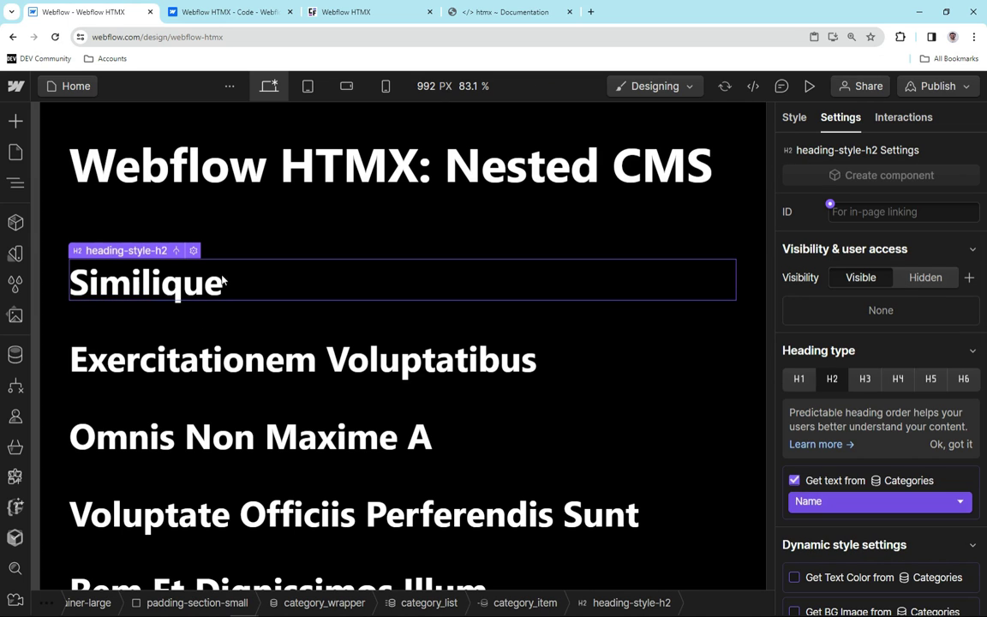
{"action": "key", "text": "ctrl+k"}
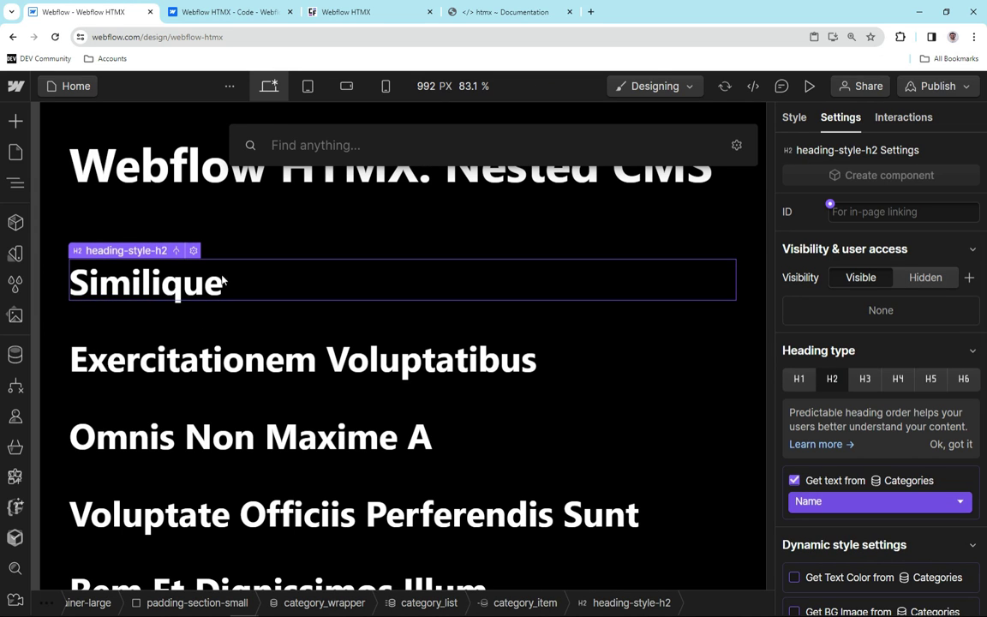
{"action": "type", "text": "embed"}
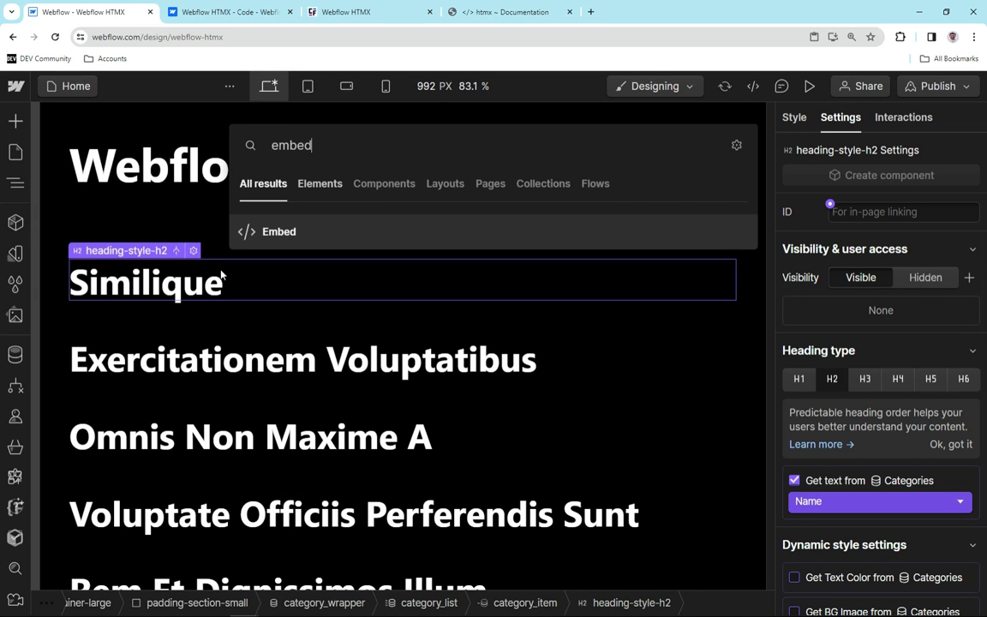
{"action": "key", "text": "Return"}
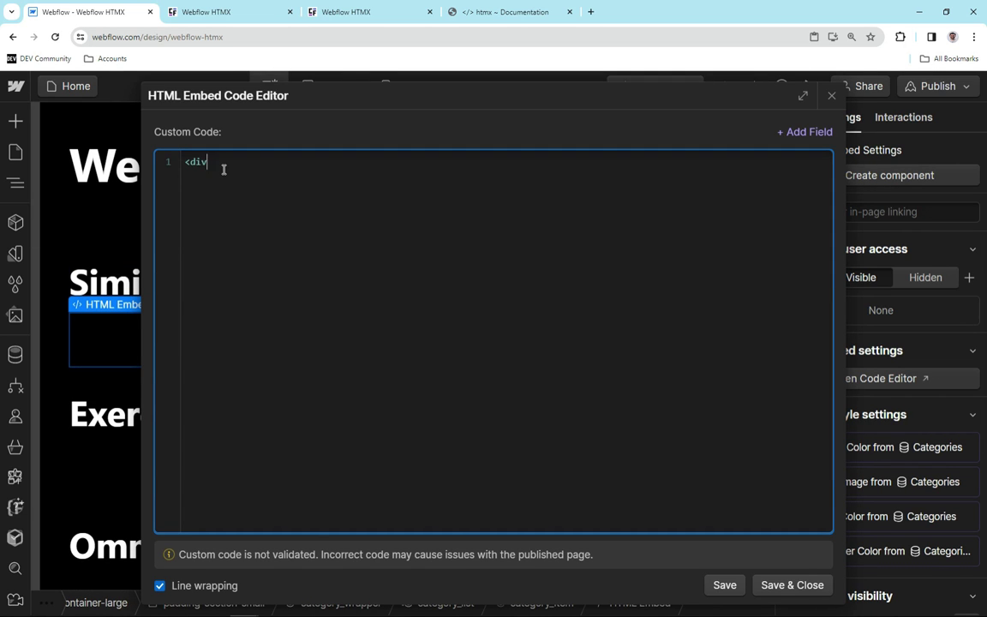
{"action": "type", "text": "<div></div>"}
{"action": "key", "text": "Left"}
{"action": "key", "text": "Left"}
{"action": "key", "text": "Left"}
{"action": "key", "text": "Left"}
{"action": "key", "text": "Left"}
{"action": "key", "text": "Left"}
{"action": "key", "text": "Left"}
{"action": "type", "text": "hx-get=\"\""}
Copy '/category/' from the published category page's URL and go back to the Designer
{"action": "key", "text": "ctrl+3"}
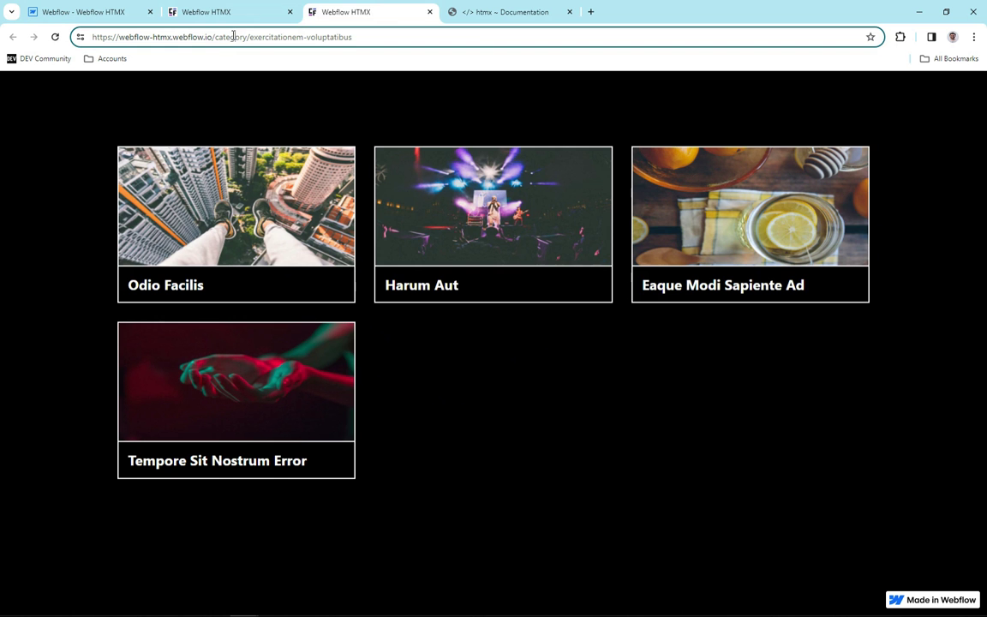
{"action": "left_click_drag", "start_coordinate": [211, 37], "coordinate": [250, 38]}
{"action": "key", "text": "ctrl+c"}
{"action": "left_click", "coordinate": [73, 11]}
Set hx-get to /category/ plus the Slug field, add hx-trigger="load", and save the embed
{"action": "key", "text": "ctrl+v"}
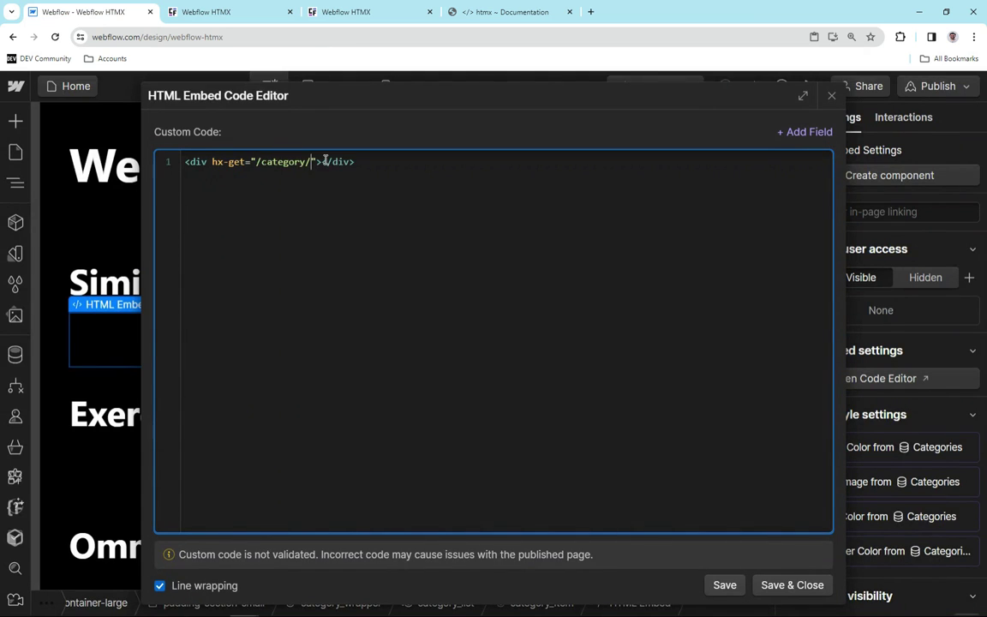
{"action": "left_click", "coordinate": [803, 135]}
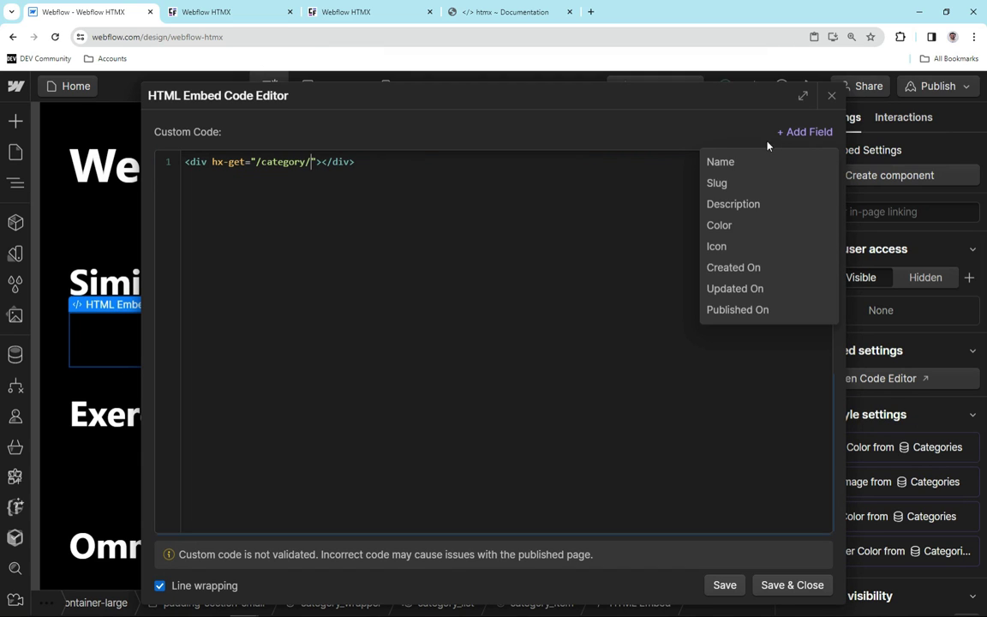
{"action": "left_click", "coordinate": [749, 182]}
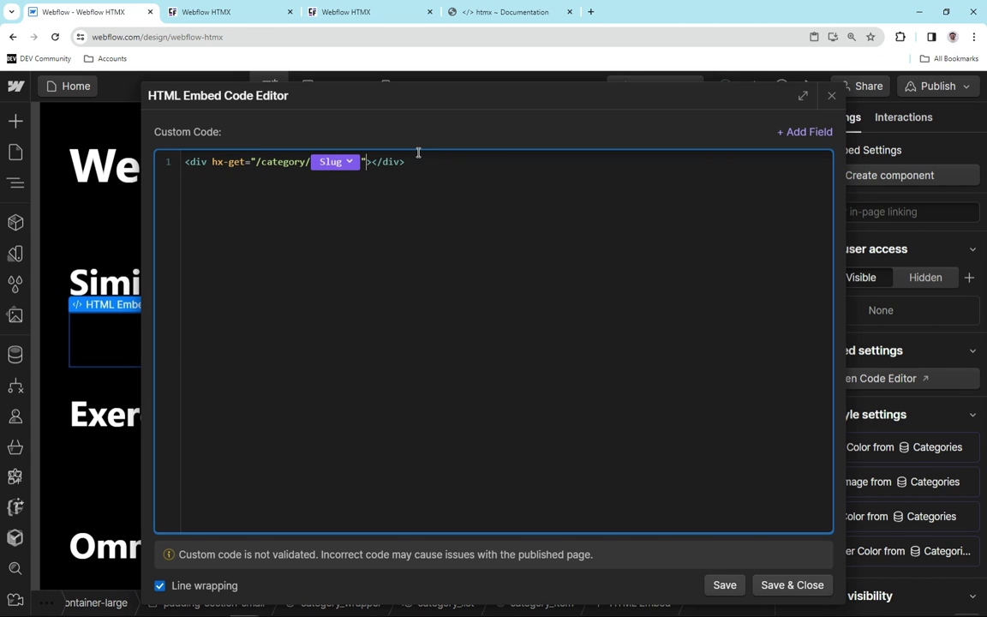
{"action": "type", "text": "hs-trigger=\"load"}
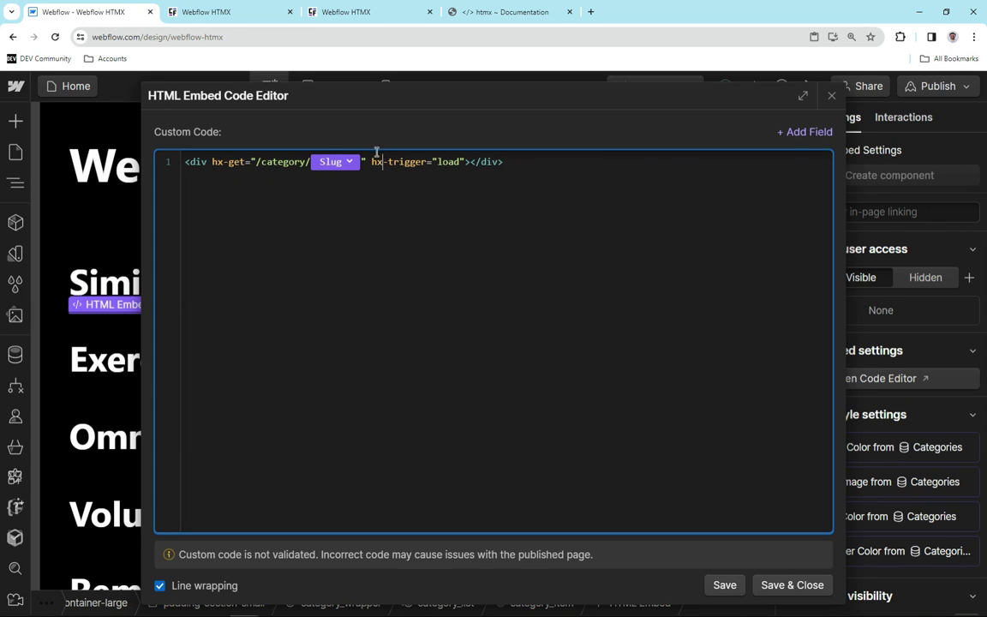
{"action": "left_click", "coordinate": [803, 587]}
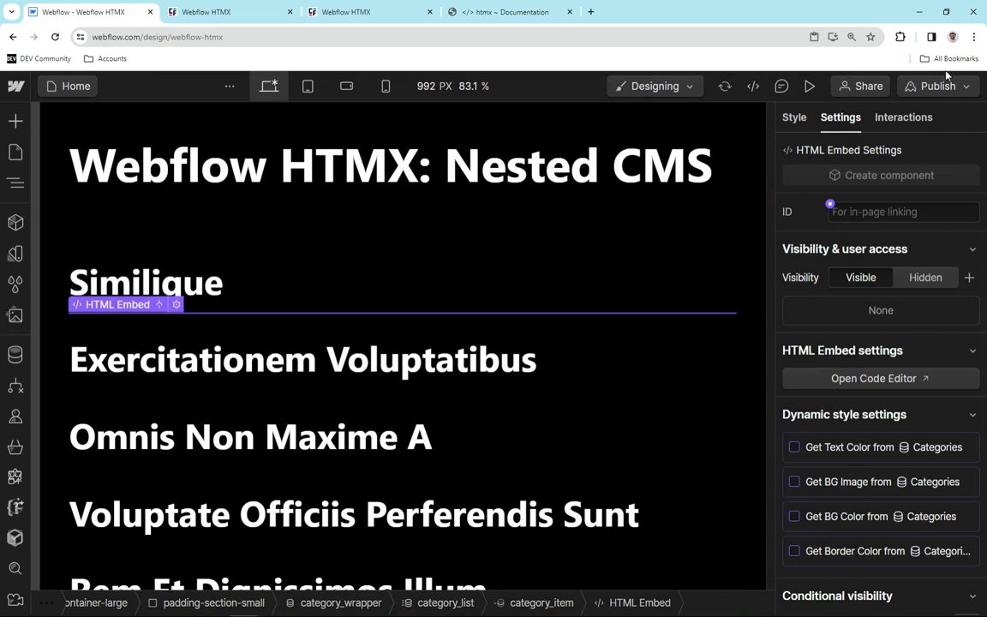
Publish, then reload the published home page and scroll through each category's project cards
{"action": "left_click", "coordinate": [940, 87]}
{"action": "left_click", "coordinate": [897, 339]}
{"action": "left_click", "coordinate": [206, 11]}
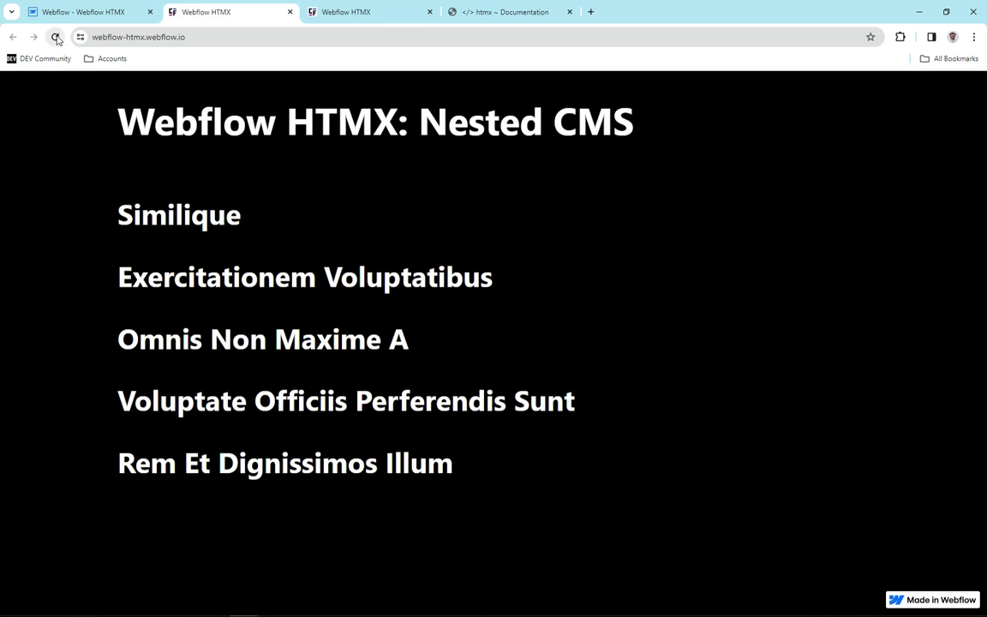
{"action": "left_click", "coordinate": [55, 37]}
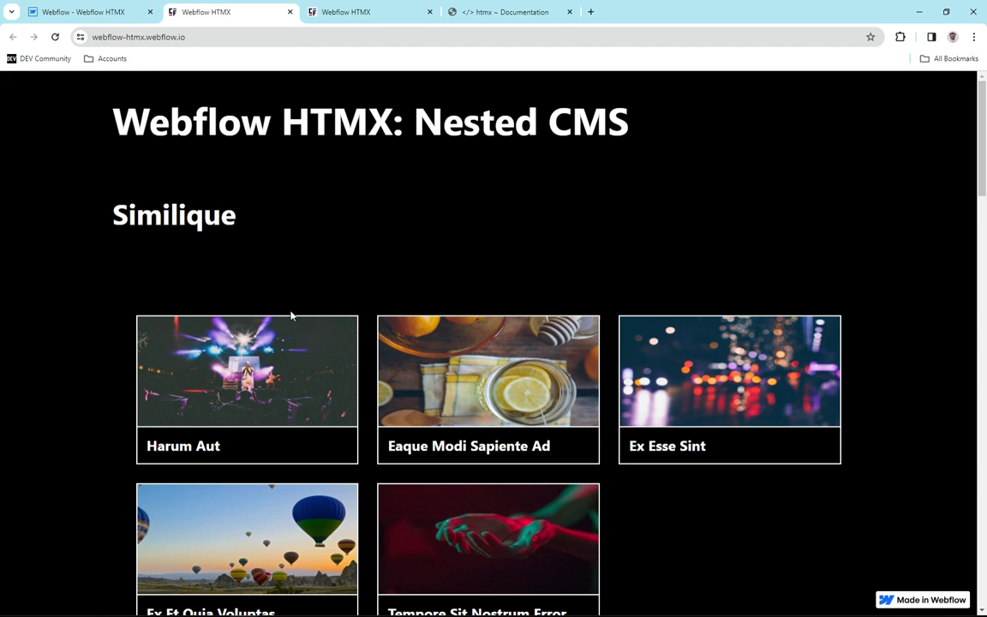
{"action": "scroll", "coordinate": [291, 316], "scroll_direction": "down", "scroll_amount": 6}
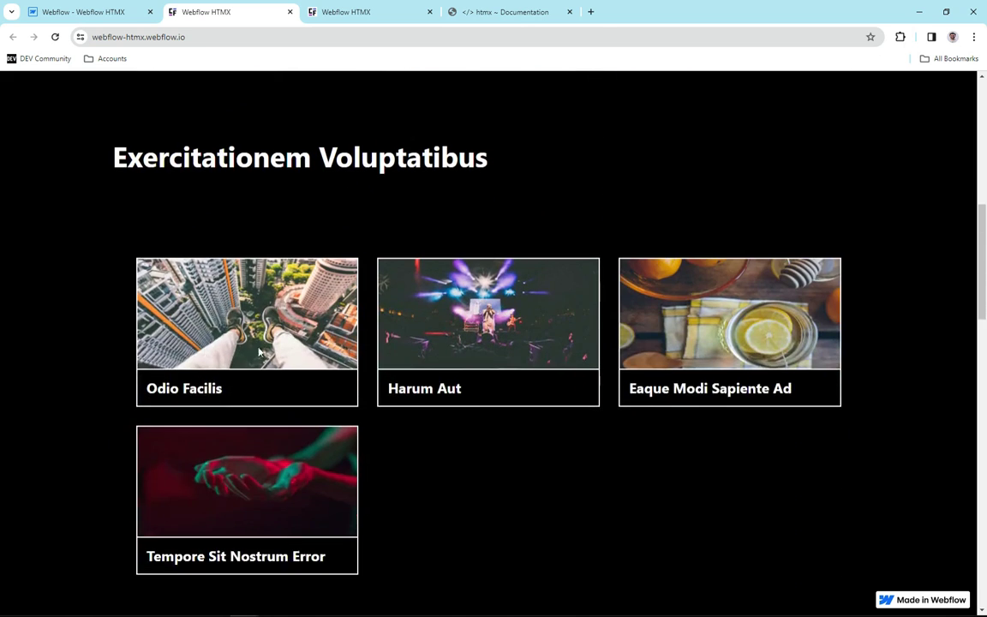
{"action": "scroll", "coordinate": [259, 351], "scroll_direction": "down", "scroll_amount": 10}
{"action": "scroll", "coordinate": [260, 407], "scroll_direction": "up", "scroll_amount": 3}
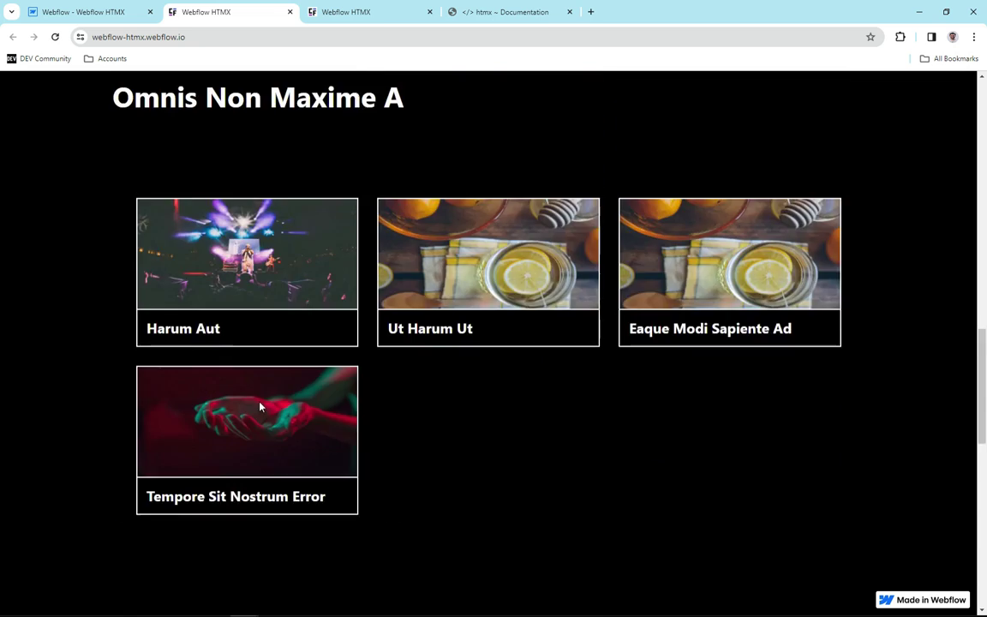
{"action": "scroll", "coordinate": [260, 406], "scroll_direction": "up", "scroll_amount": 12}
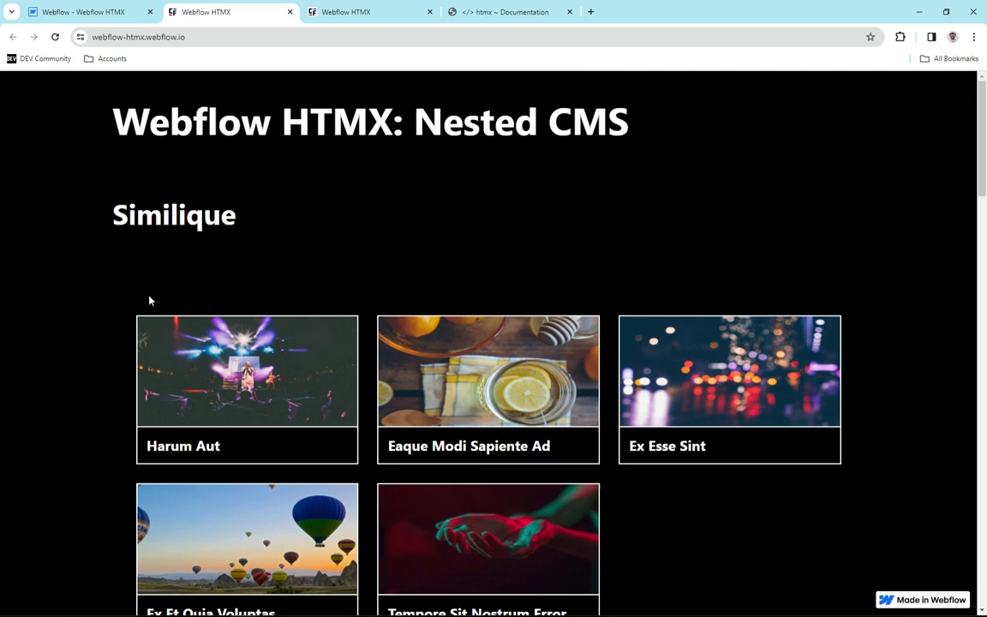
Open DevTools and expand the embed div's page-wrapper, main-wrapper, section_header and padding-global nodes
{"action": "right_click", "coordinate": [128, 319]}
{"action": "key", "text": "Escape"}
{"action": "key", "text": "ctrl+shift+i"}
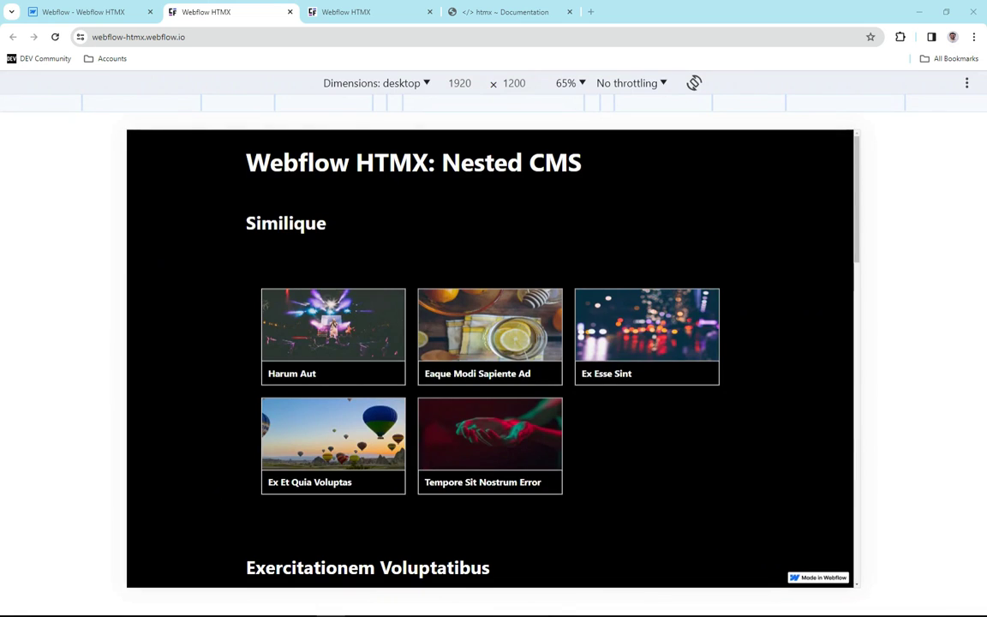
{"action": "left_click_drag", "start_coordinate": [943, 59], "coordinate": [630, 57]}
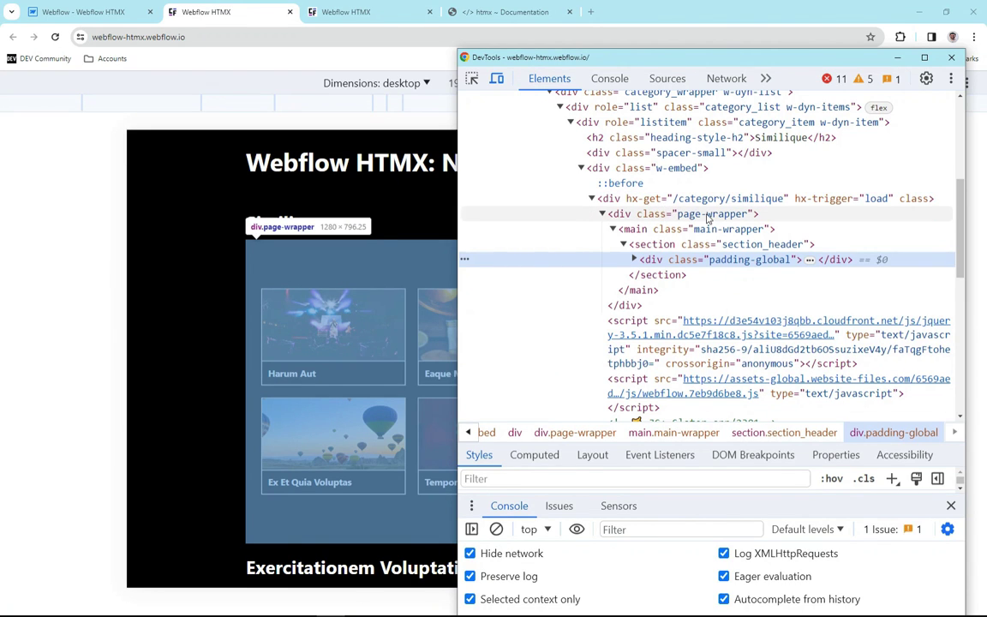
{"action": "left_click", "coordinate": [679, 214]}
{"action": "left_click", "coordinate": [708, 231]}
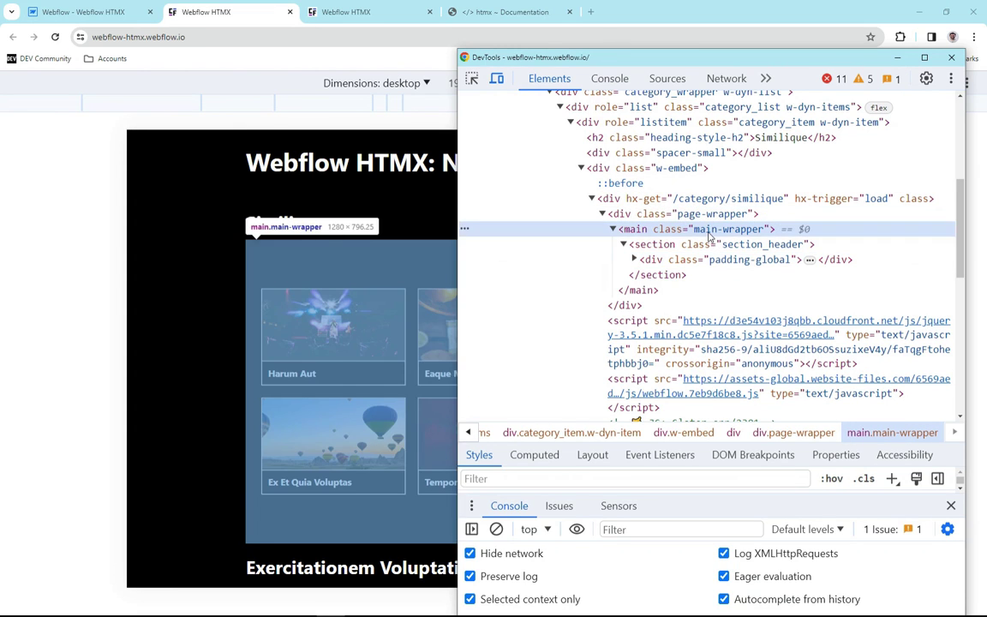
{"action": "left_click", "coordinate": [717, 245]}
{"action": "left_click", "coordinate": [737, 260]}
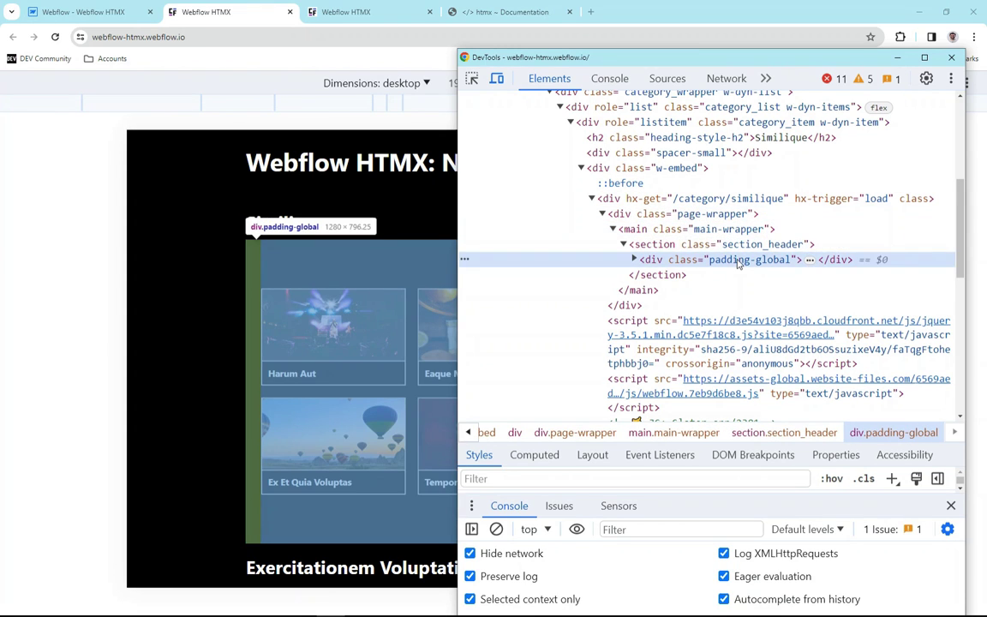
{"action": "left_click", "coordinate": [635, 260]}
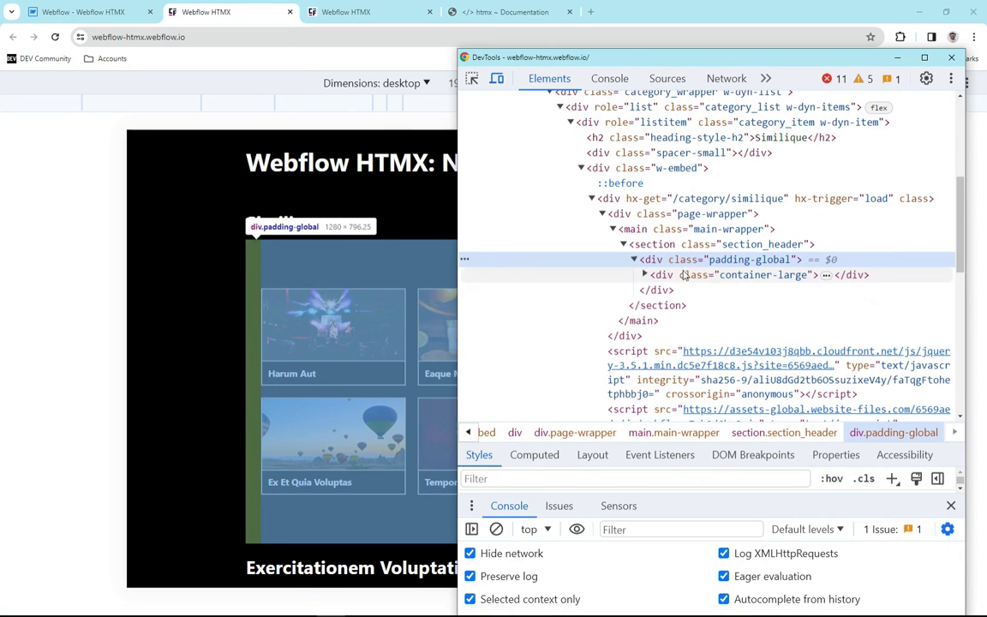
{"action": "left_click", "coordinate": [603, 213]}
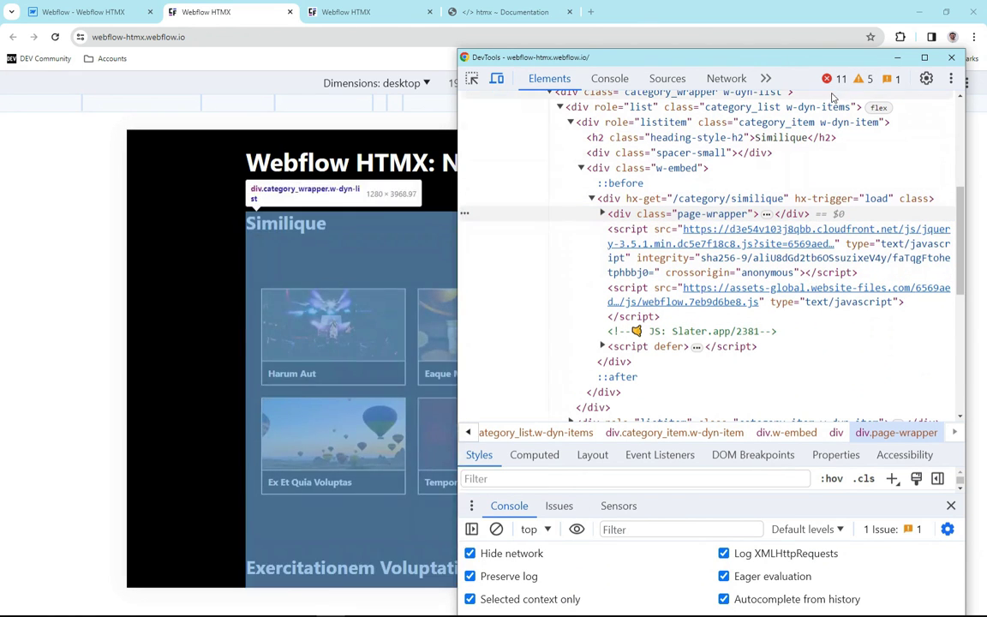
Check the Console's 'factory is not a function' errors, then return to the Designer
{"action": "left_click", "coordinate": [609, 78]}
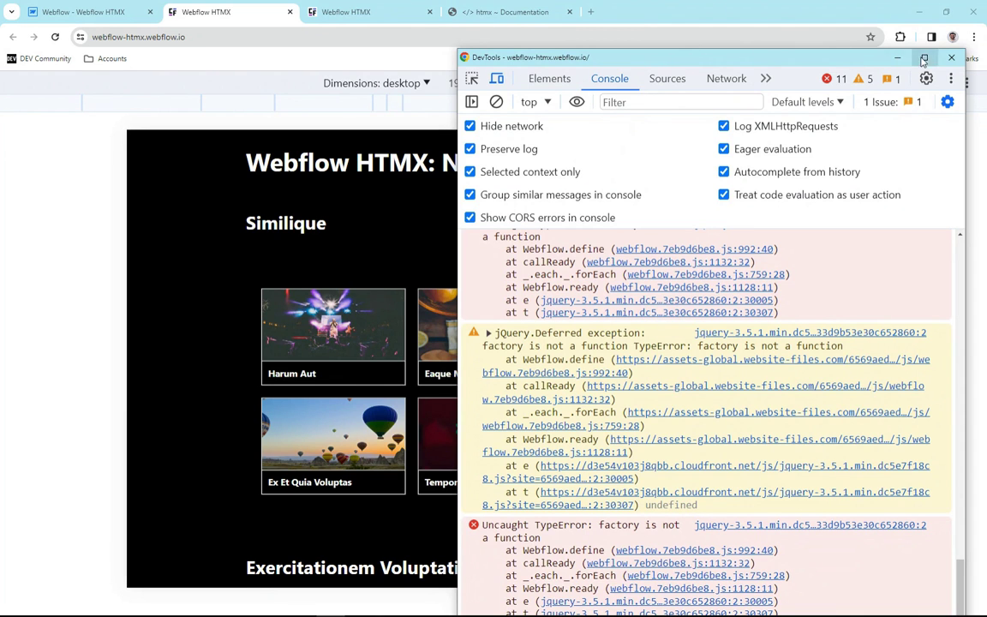
{"action": "left_click_drag", "start_coordinate": [777, 56], "coordinate": [744, 51]}
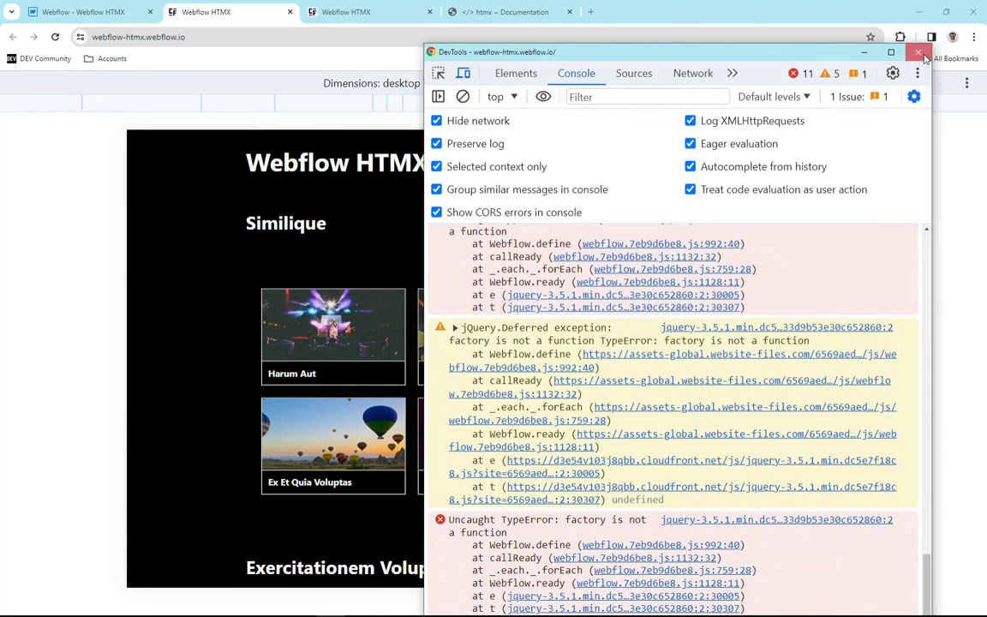
{"action": "left_click", "coordinate": [83, 12]}
Add hx-select="#" followed by the category Slug field to the embed's div
{"action": "left_click", "coordinate": [176, 305]}
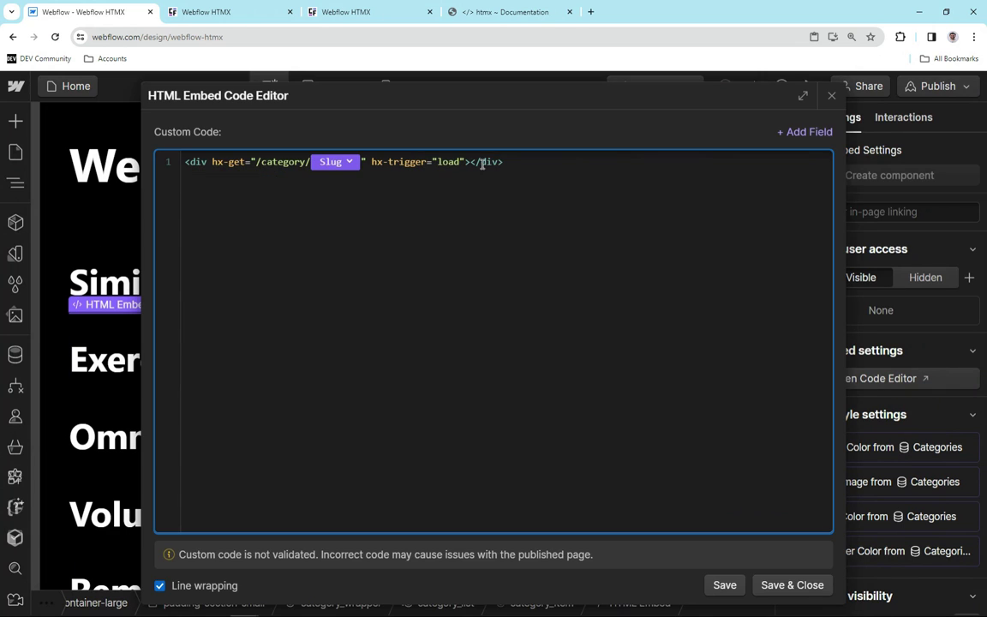
{"action": "left_click", "coordinate": [468, 161]}
{"action": "type", "text": "hx-select"}
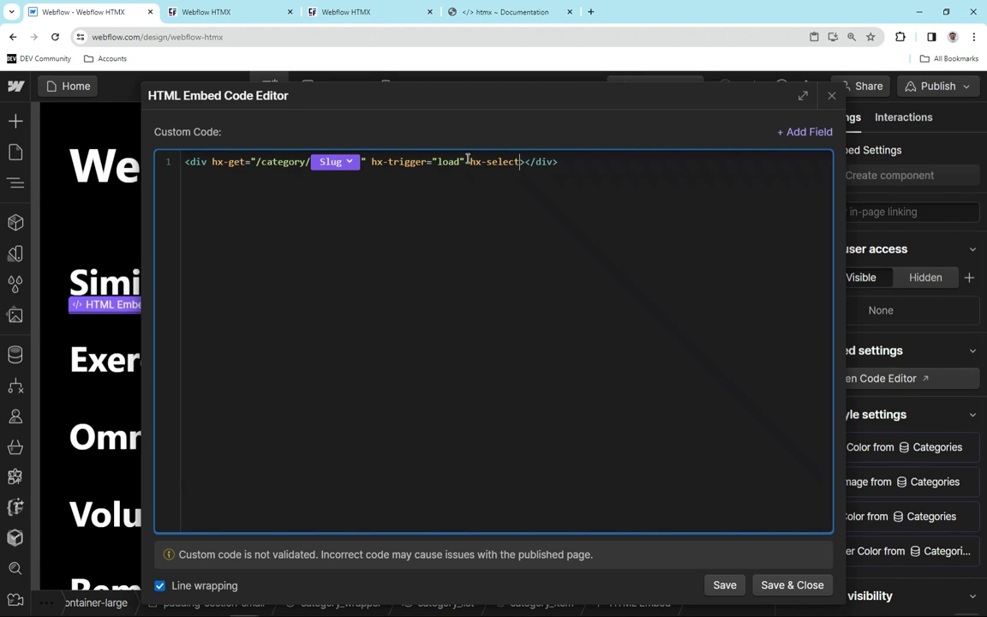
{"action": "type", "text": "=\"#"}
{"action": "left_click", "coordinate": [801, 132]}
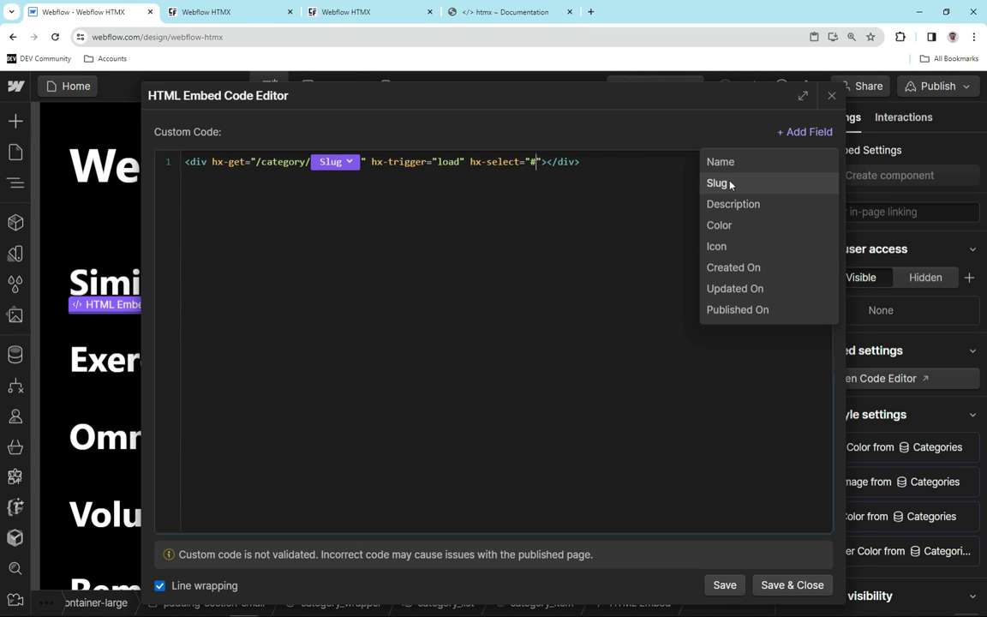
{"action": "left_click", "coordinate": [720, 185]}
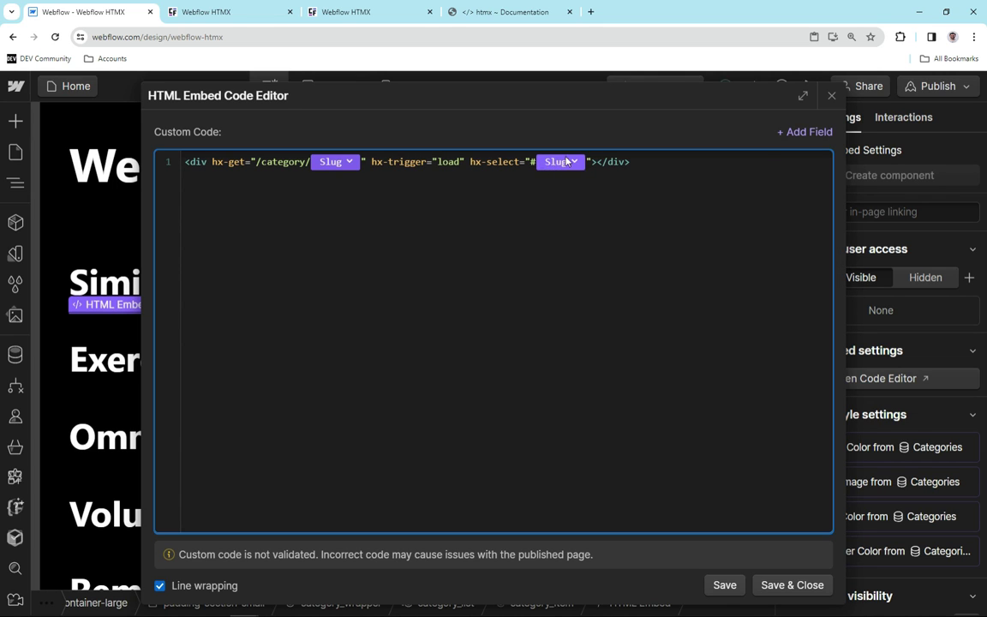
Save the embed code and switch to the Categories Template page
{"action": "key", "text": "Escape"}
{"action": "left_click", "coordinate": [16, 182]}
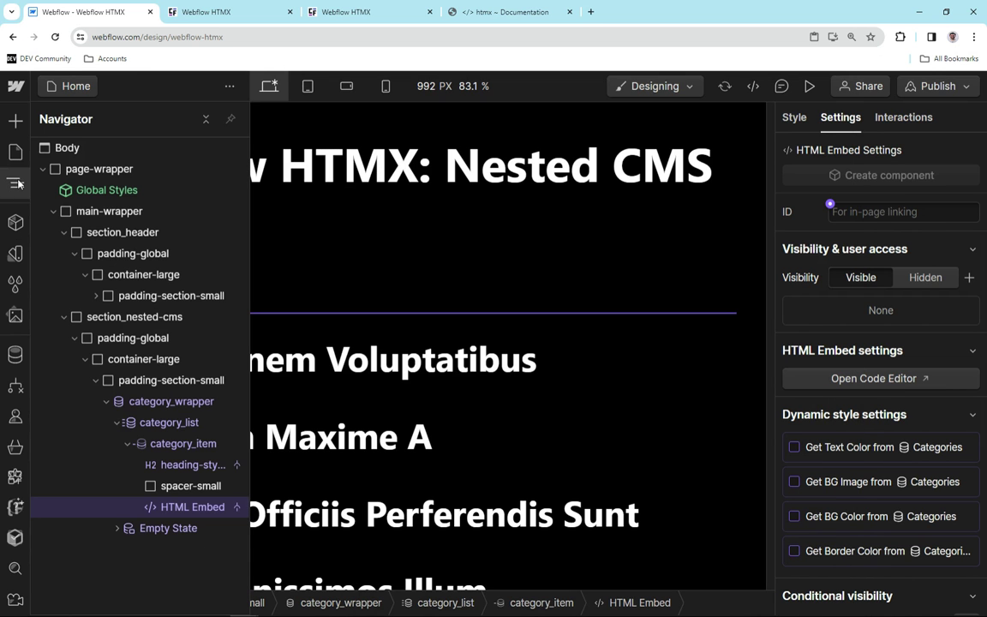
{"action": "left_click", "coordinate": [16, 152]}
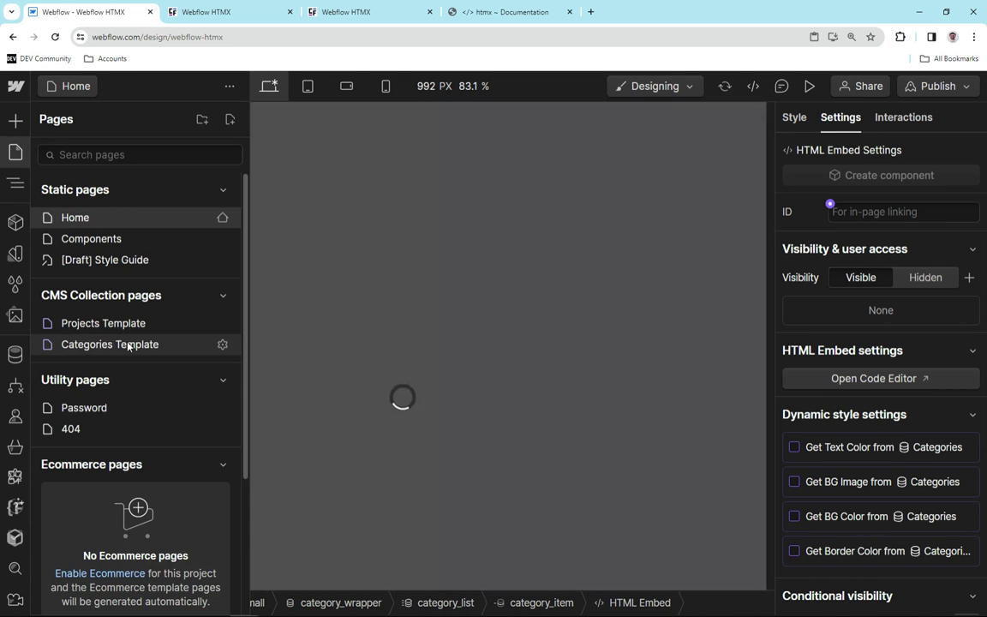
{"action": "left_click", "coordinate": [127, 343]}
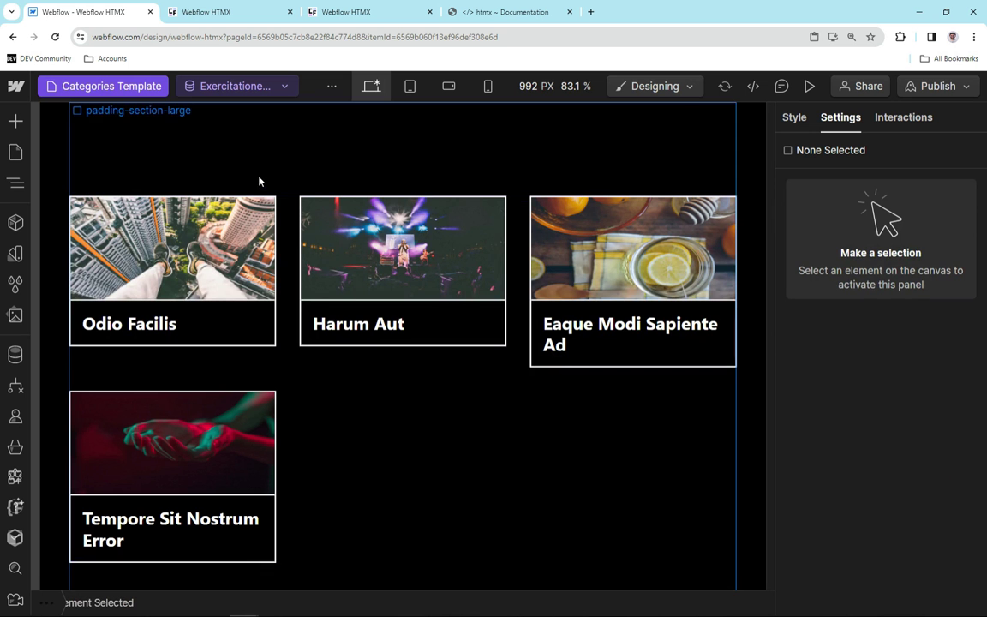
Expand the Navigator tree from page-wrapper down through project_wrapper to project_list
{"action": "left_click", "coordinate": [15, 183]}
{"action": "left_click", "coordinate": [42, 170]}
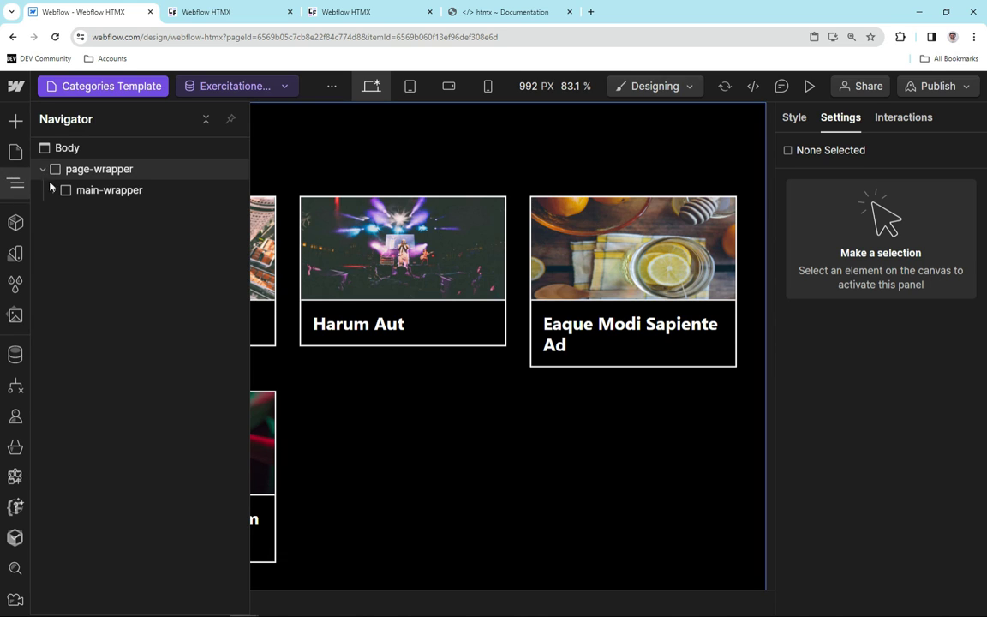
{"action": "left_click", "coordinate": [53, 190]}
{"action": "left_click", "coordinate": [64, 211]}
{"action": "left_click", "coordinate": [75, 233]}
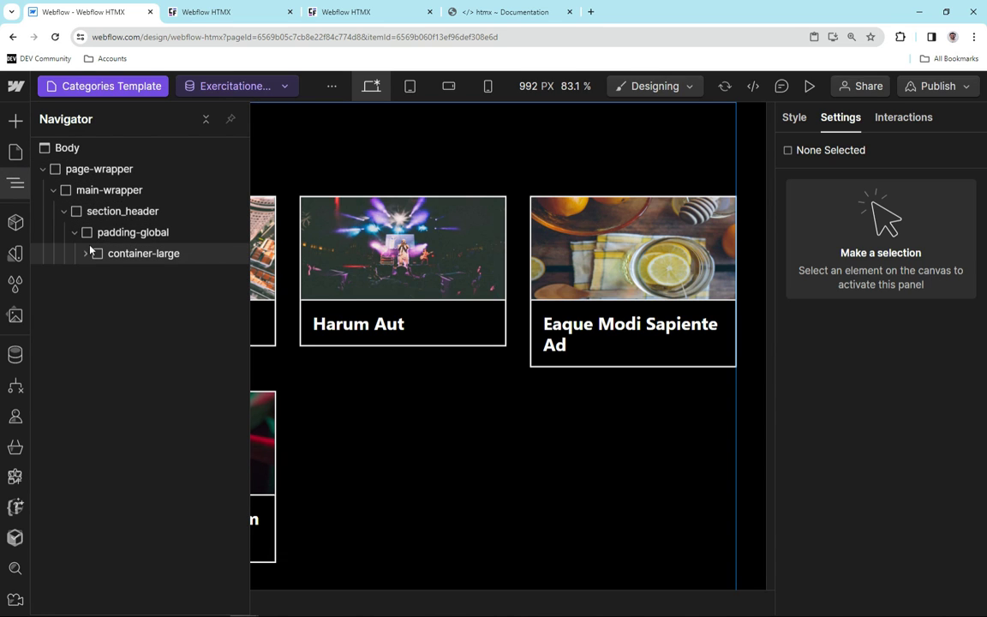
{"action": "left_click", "coordinate": [86, 253]}
{"action": "left_click", "coordinate": [96, 274]}
{"action": "left_click", "coordinate": [106, 296]}
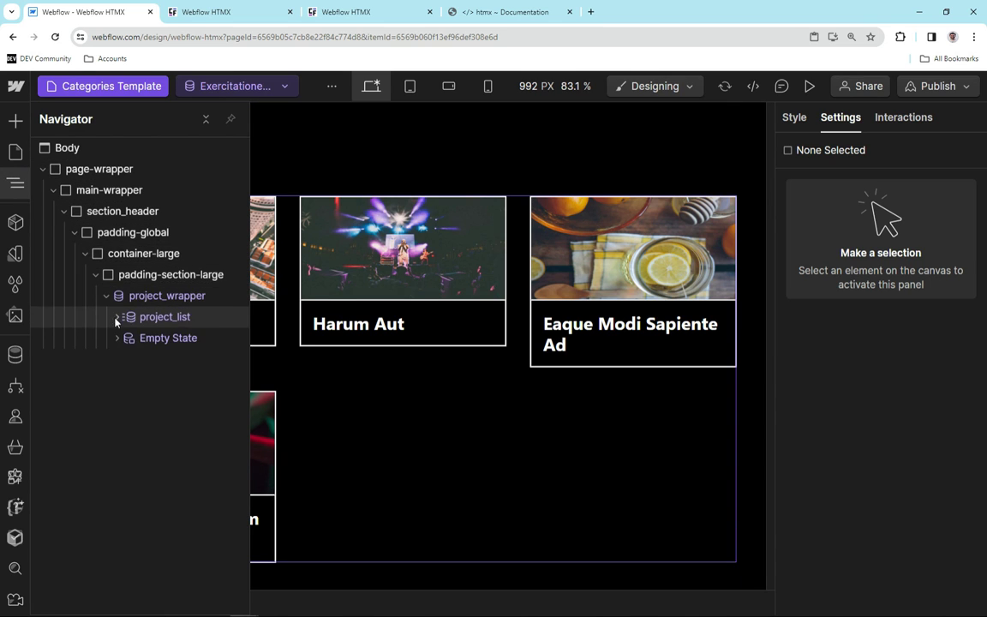
{"action": "left_click", "coordinate": [116, 317]}
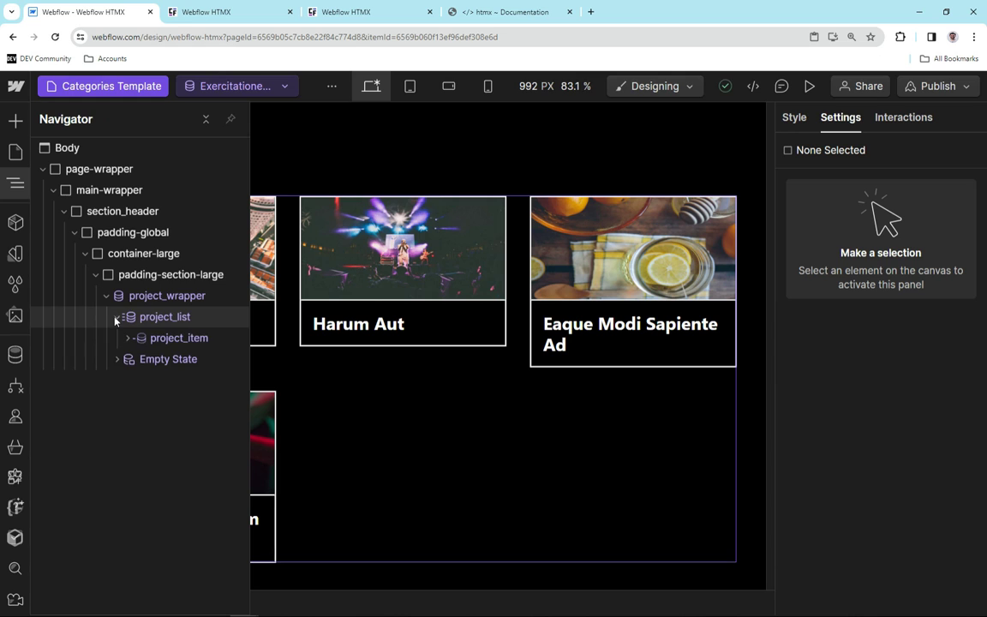
Bind the project_list collection's ID to the category Slug field, then select padding-section-large
{"action": "left_click", "coordinate": [177, 317]}
{"action": "left_click", "coordinate": [831, 206]}
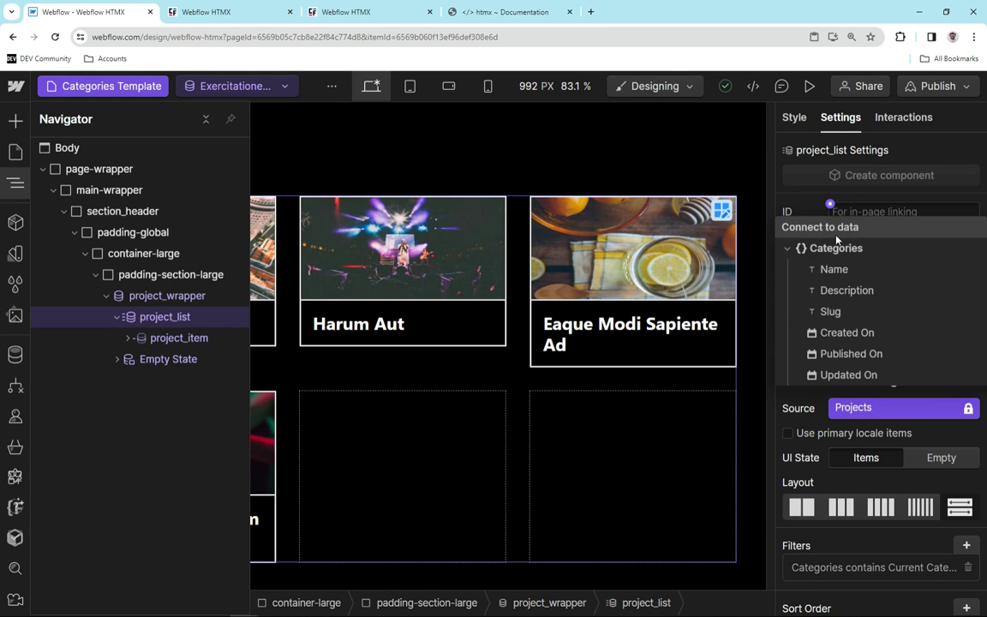
{"action": "left_click", "coordinate": [841, 313]}
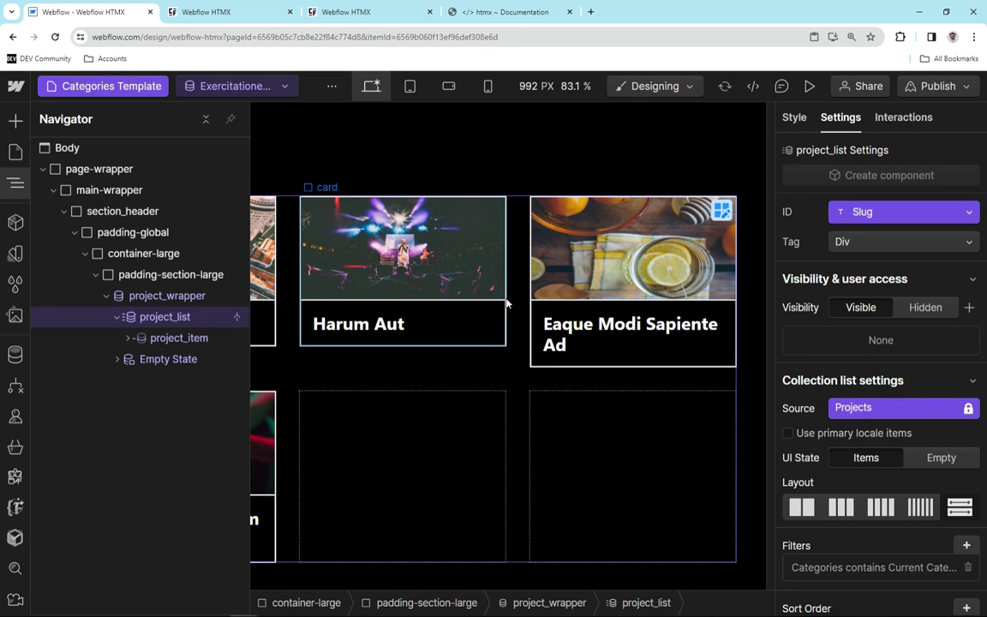
{"action": "scroll", "coordinate": [503, 354], "scroll_direction": "down", "scroll_amount": 1}
{"action": "left_click", "coordinate": [507, 360]}
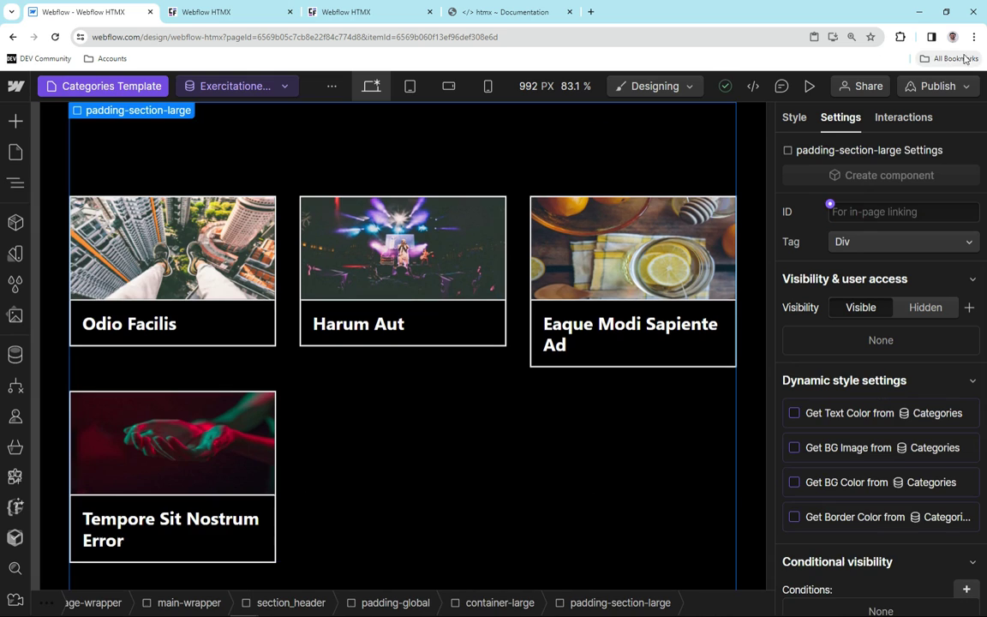
Publish the site to staging and reload the live site to see the Similique cards
{"action": "left_click", "coordinate": [937, 86]}
{"action": "left_click", "coordinate": [854, 339]}
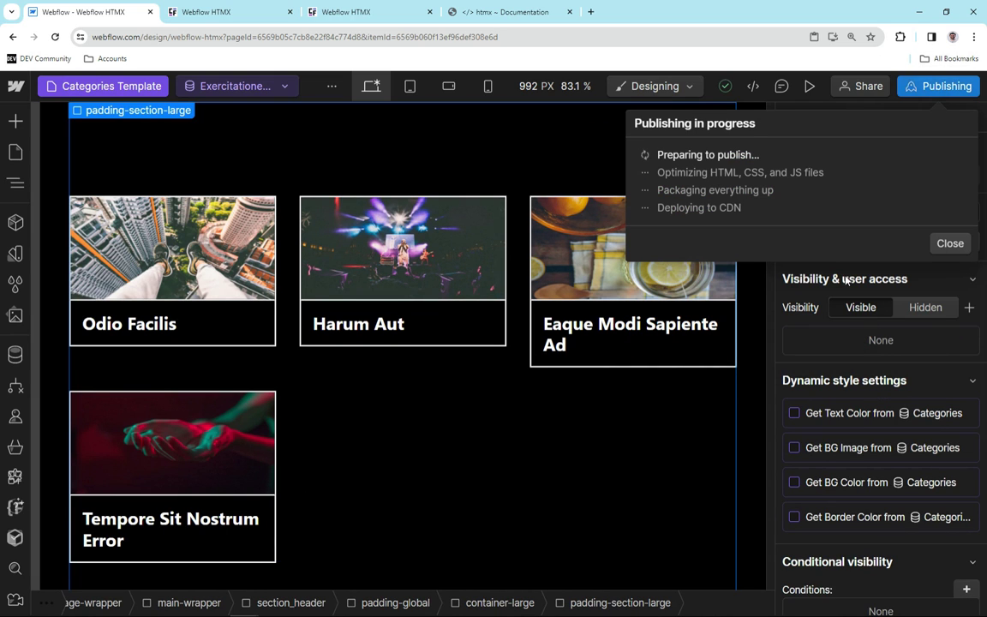
{"action": "left_click", "coordinate": [266, 10]}
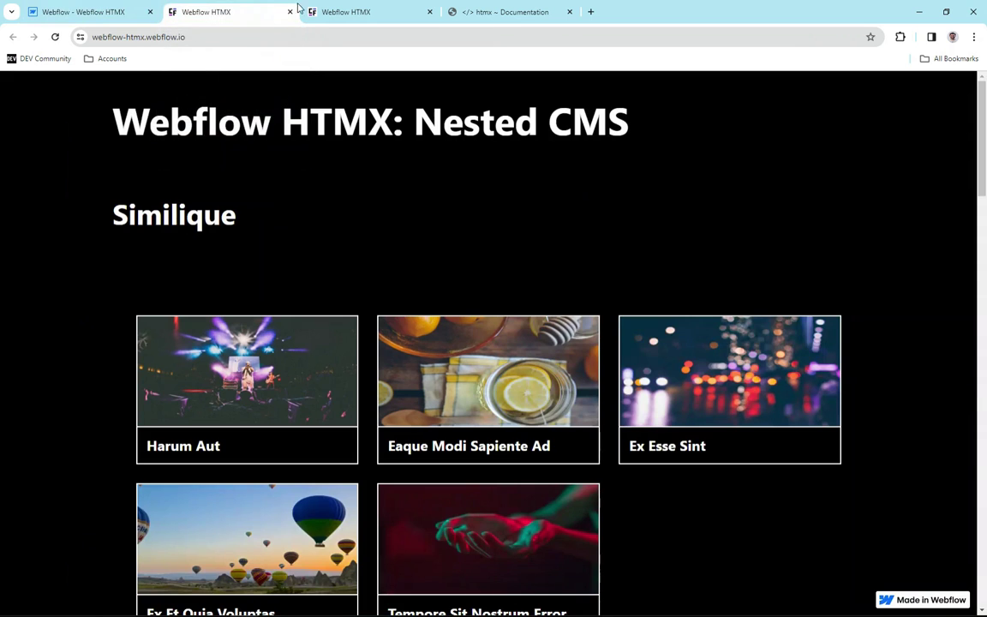
{"action": "left_click", "coordinate": [55, 37]}
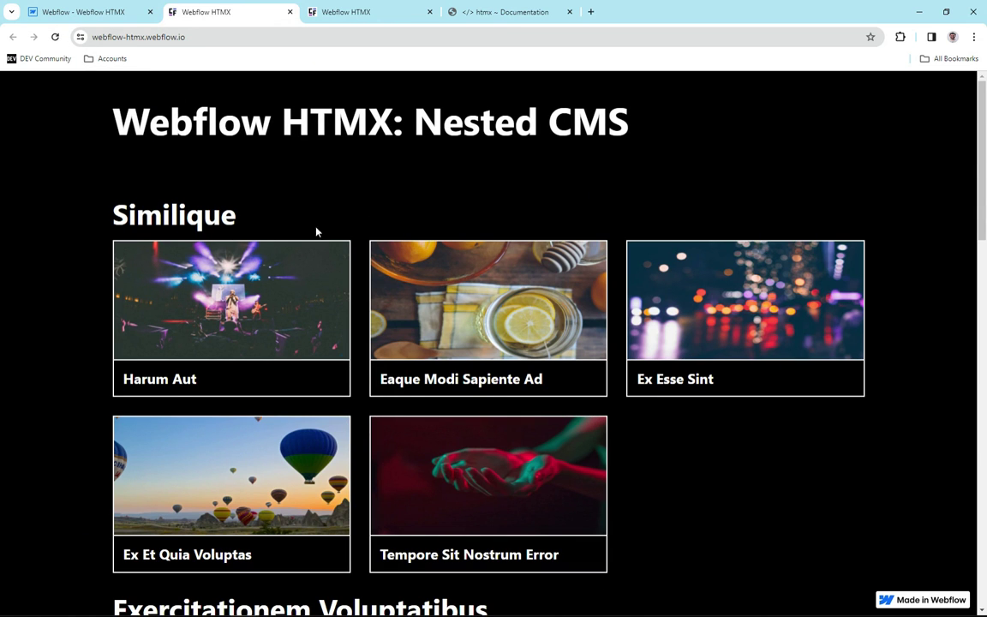
{"action": "right_click", "coordinate": [360, 253]}
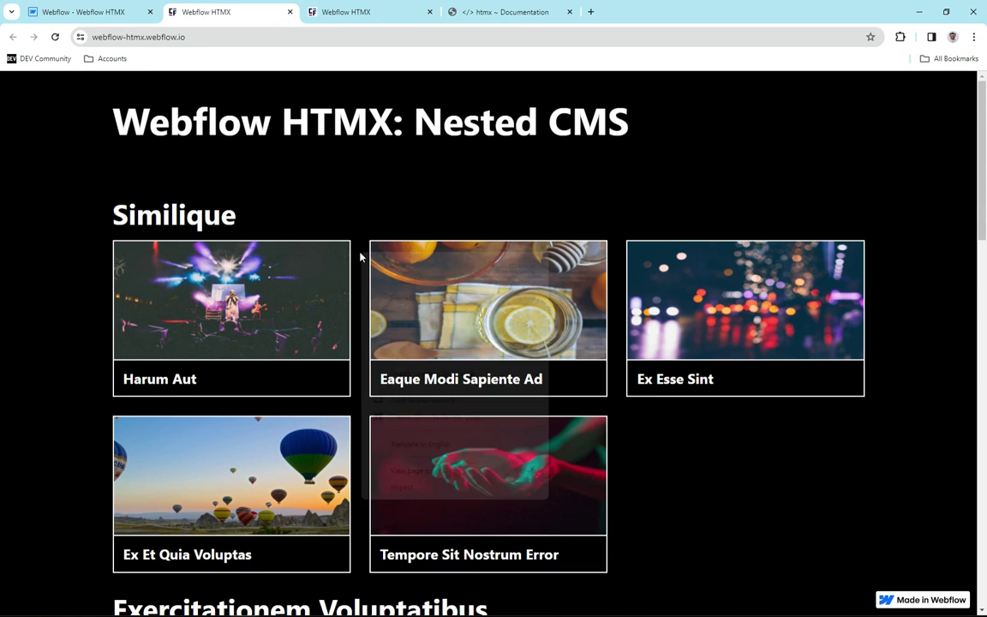
Inspect the live page and select the Similique div.w-embed node in the Elements panel
{"action": "left_click", "coordinate": [403, 485]}
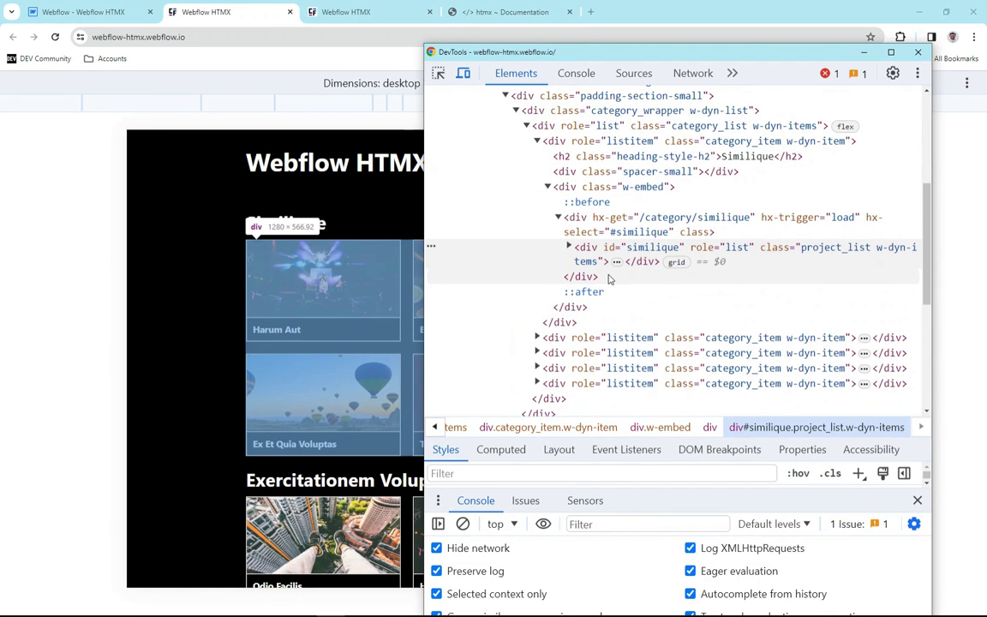
{"action": "left_click", "coordinate": [545, 188]}
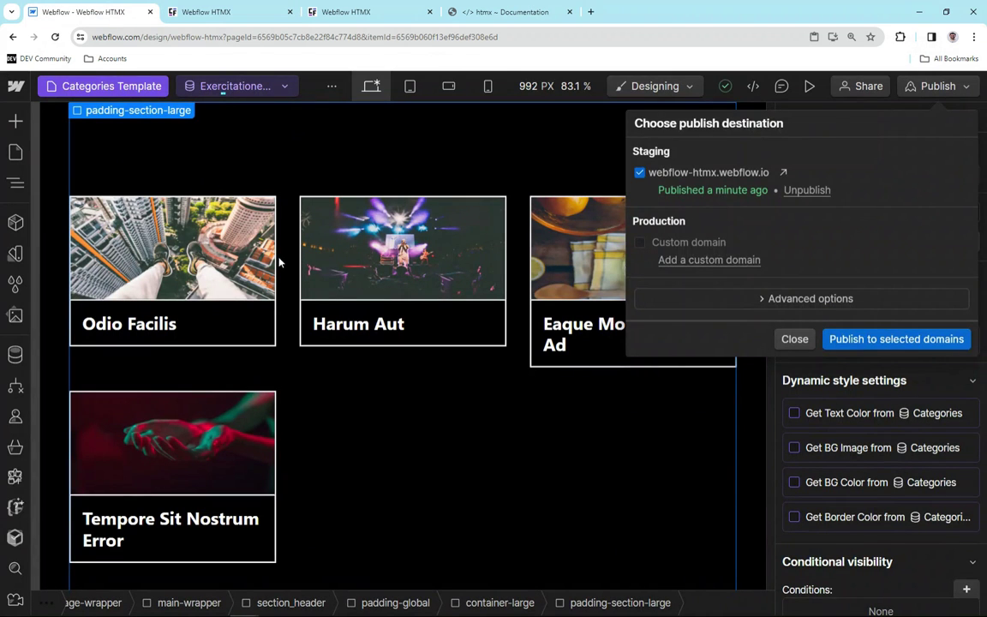
Go to the Home page and select the HTML Embed inside category_item
{"action": "key", "text": "Escape"}
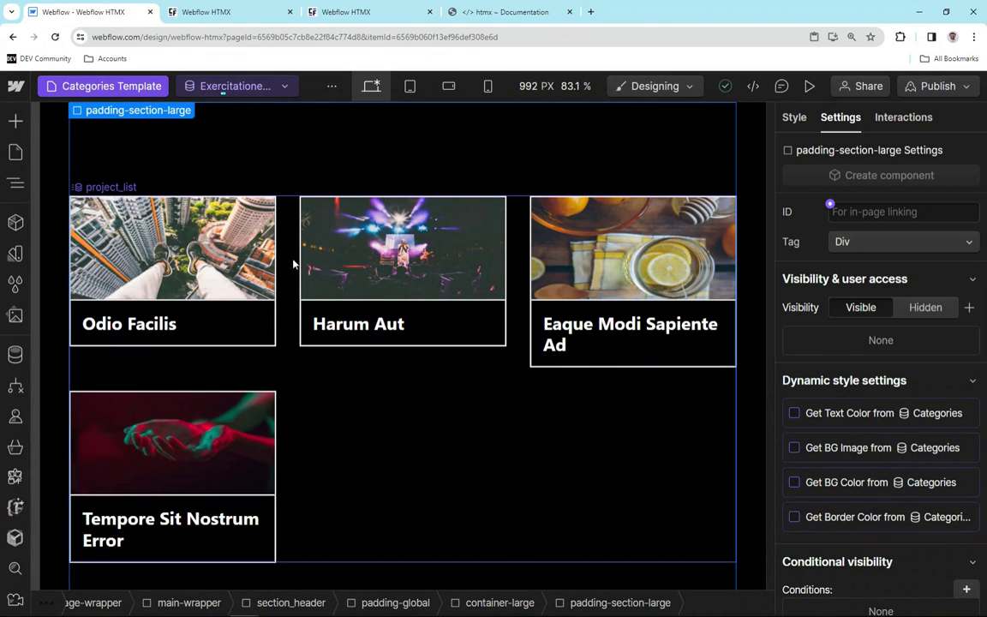
{"action": "left_click", "coordinate": [287, 259]}
{"action": "left_click", "coordinate": [15, 152]}
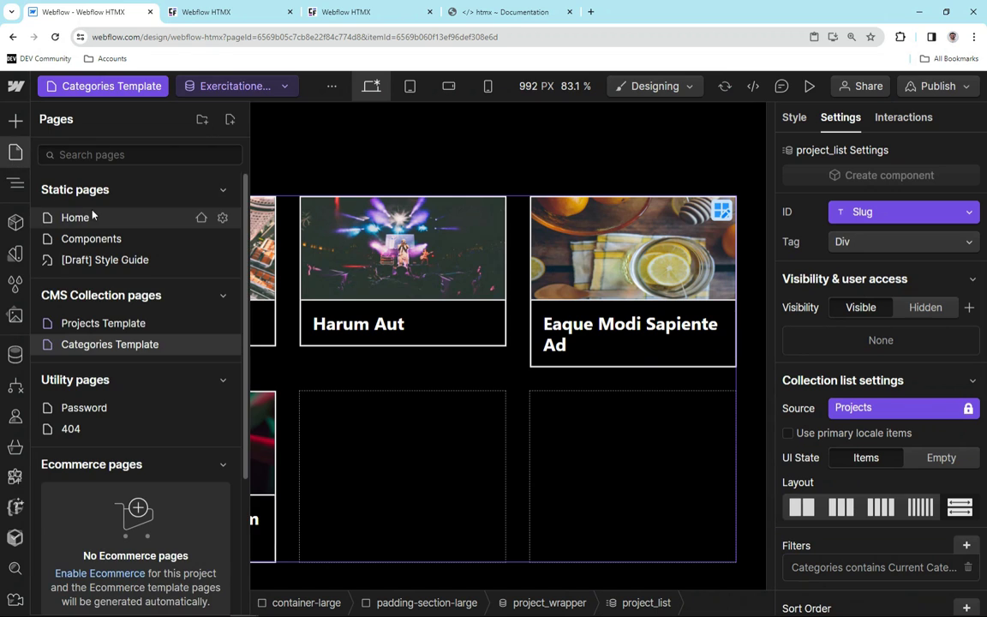
{"action": "left_click", "coordinate": [206, 210]}
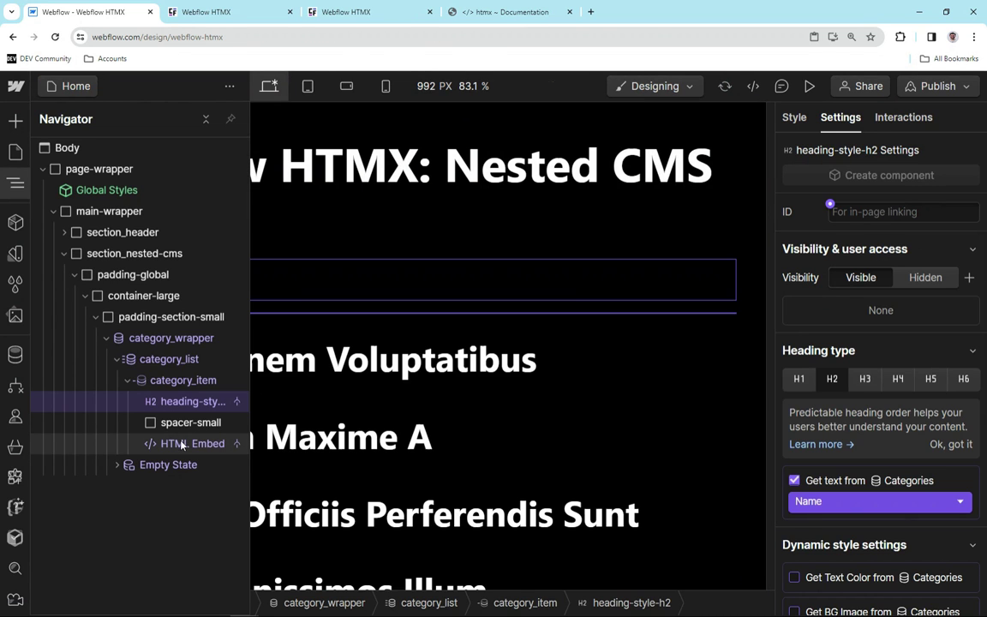
{"action": "left_click", "coordinate": [181, 444]}
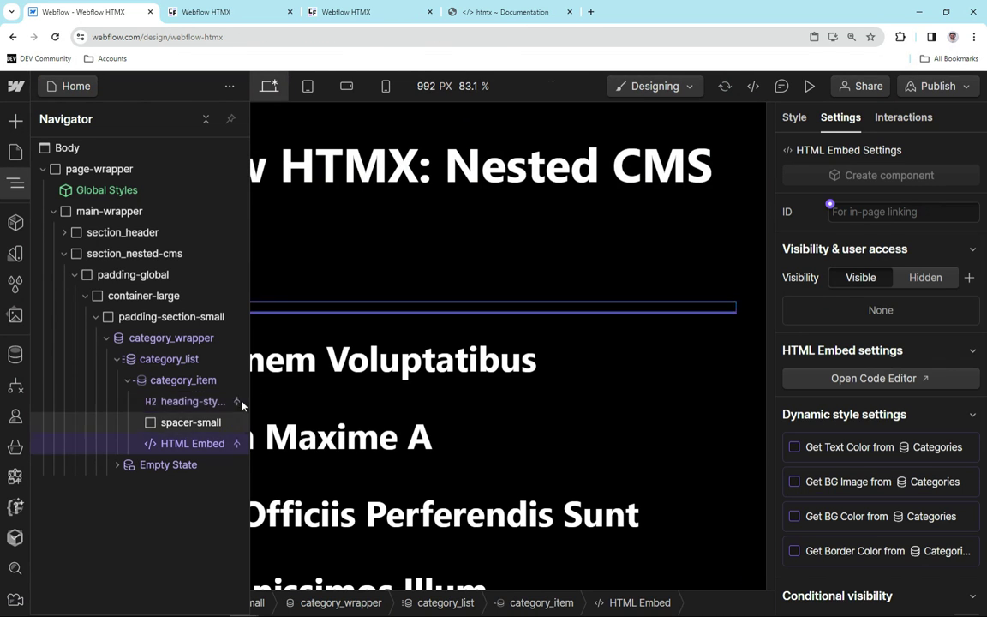
Add hx-target="#" followed by the Slug CMS field to the embed div
{"action": "left_click", "coordinate": [871, 379]}
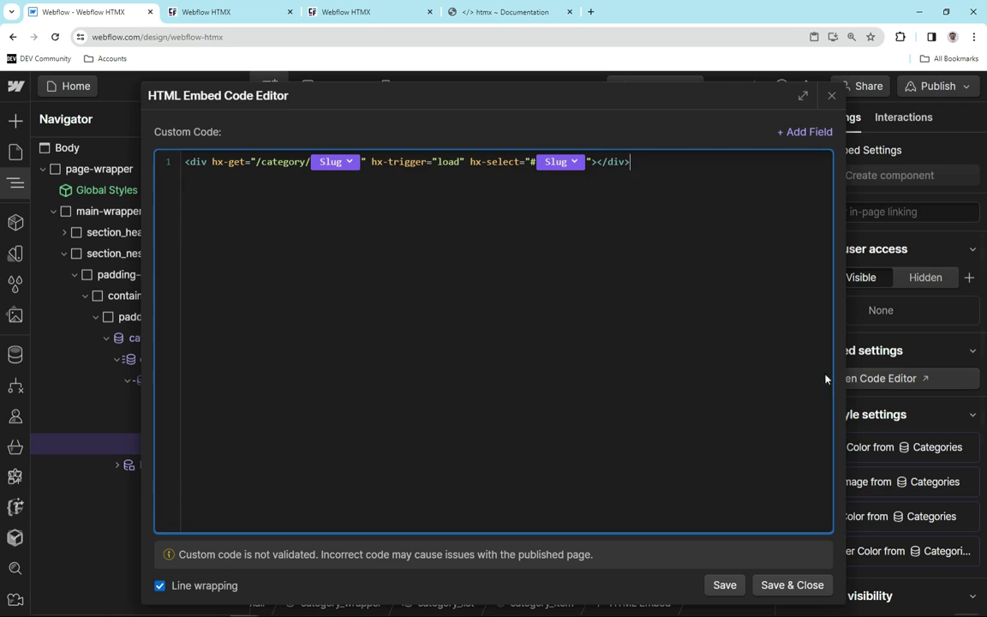
{"action": "left_click", "coordinate": [597, 161]}
{"action": "type", "text": "hx-target=\"\""}
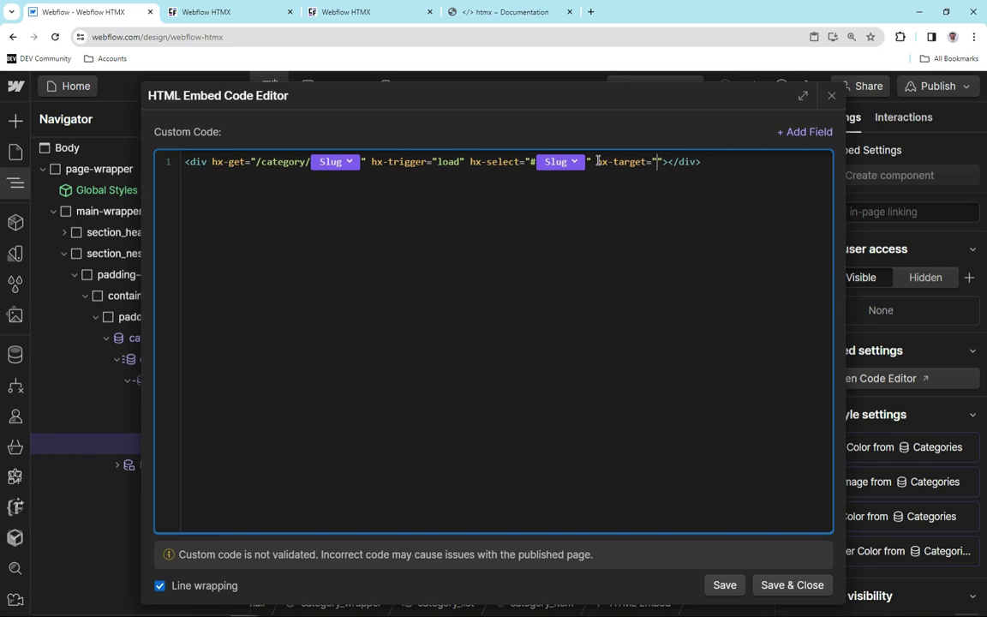
{"action": "type", "text": "#"}
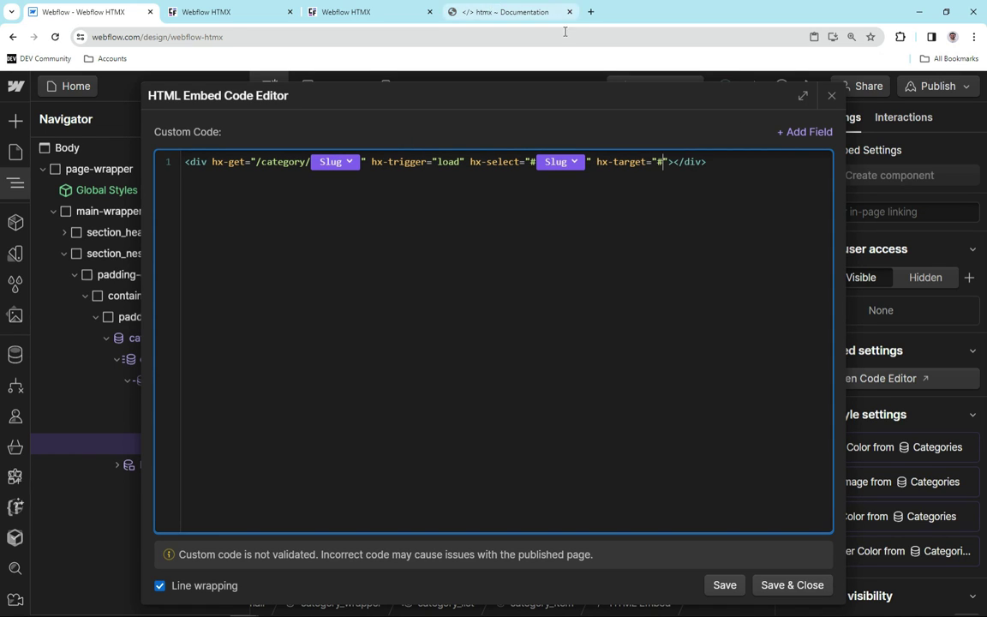
{"action": "left_click", "coordinate": [814, 133]}
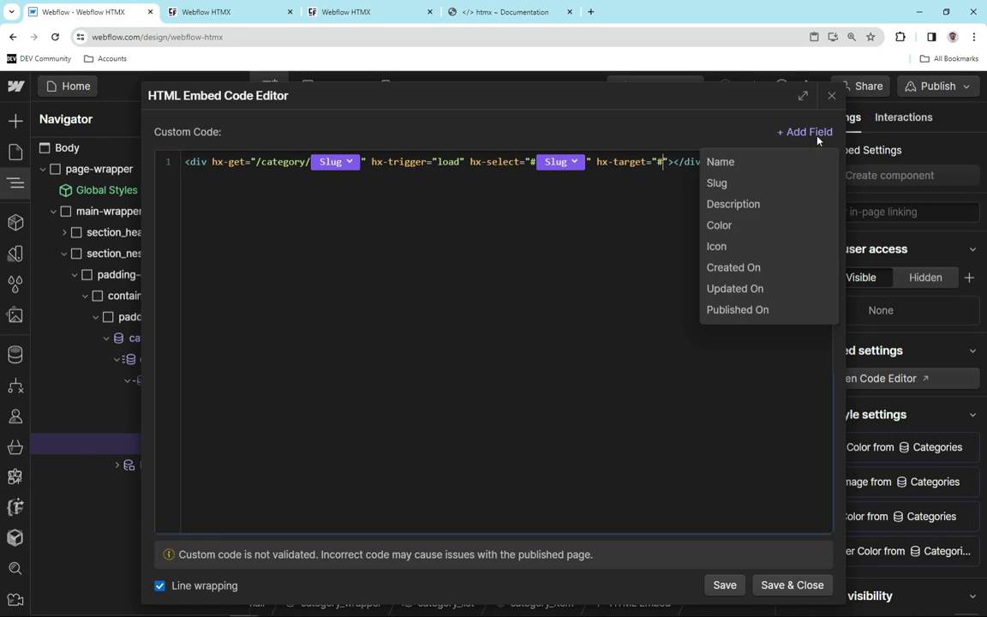
{"action": "left_click", "coordinate": [752, 183]}
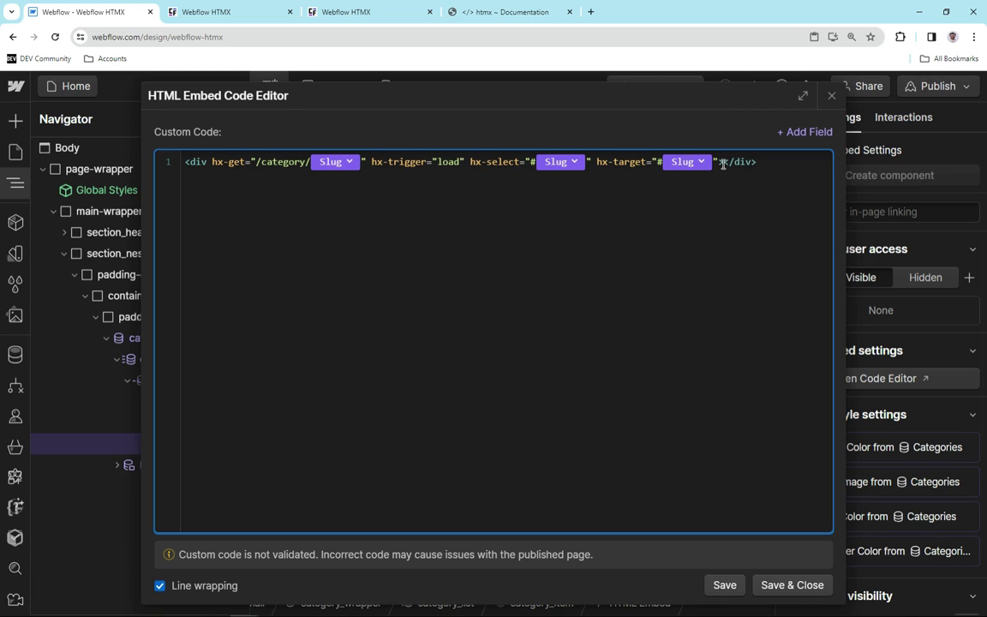
Add hx-swap="outterHTML" to the embed, checking the live page markup in DevTools
{"action": "left_click", "coordinate": [723, 163]}
{"action": "type", "text": "hx-swap="}
{"action": "left_click", "coordinate": [206, 11]}
{"action": "right_click", "coordinate": [366, 256]}
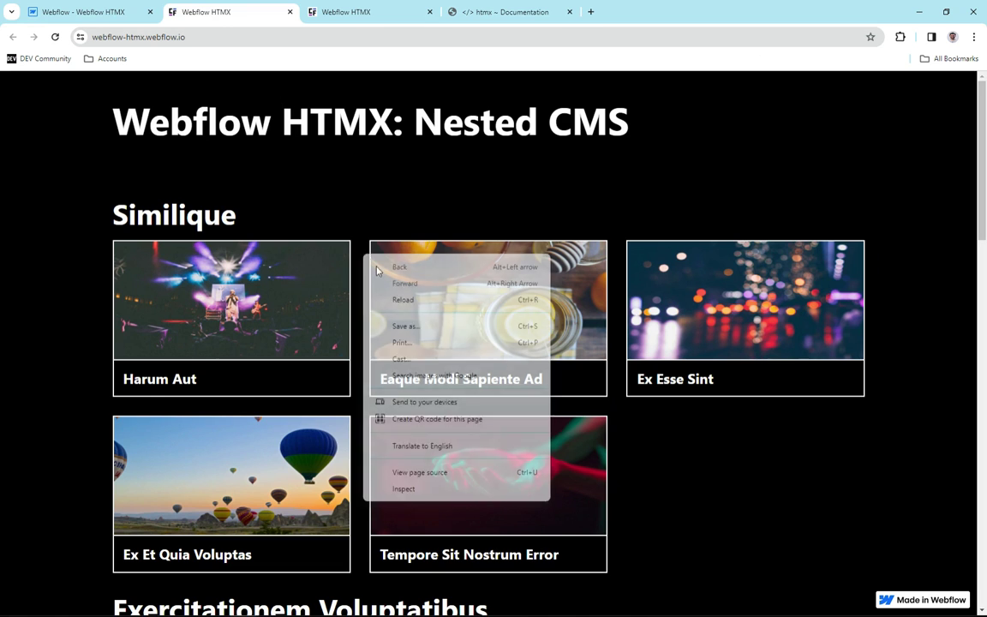
{"action": "left_click", "coordinate": [402, 489]}
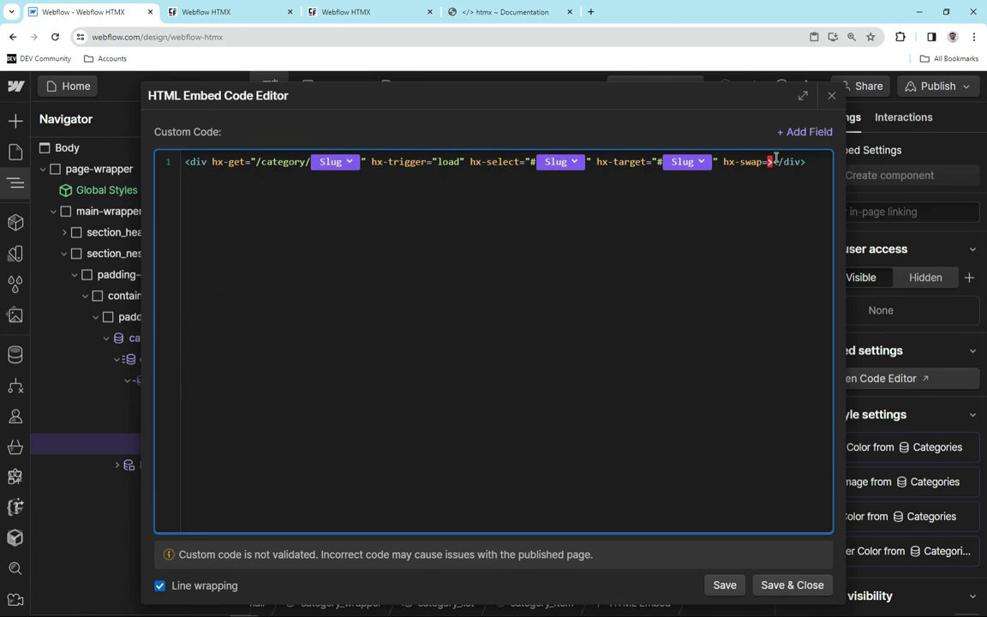
{"action": "type", "text": "outterHTML"}
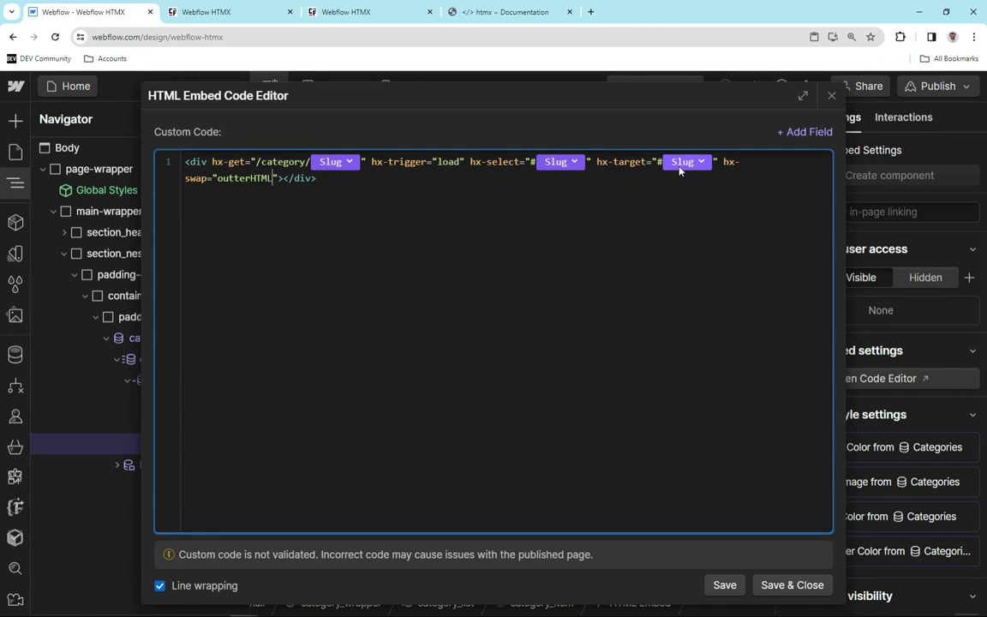
Save the embed code, bind its ID to the Slug field, and publish to staging
{"action": "left_click", "coordinate": [789, 586]}
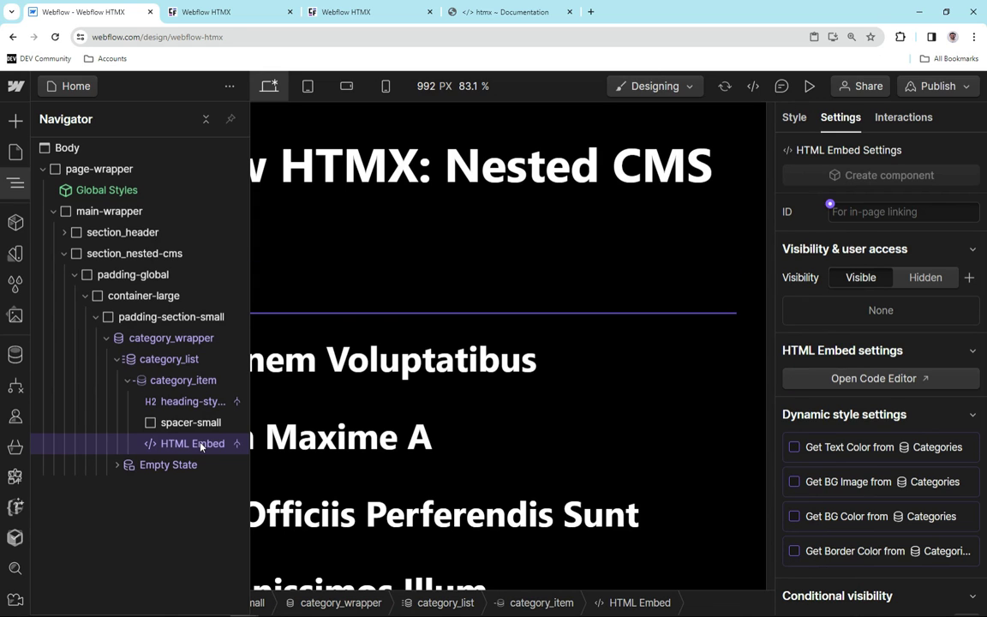
{"action": "left_click", "coordinate": [831, 205]}
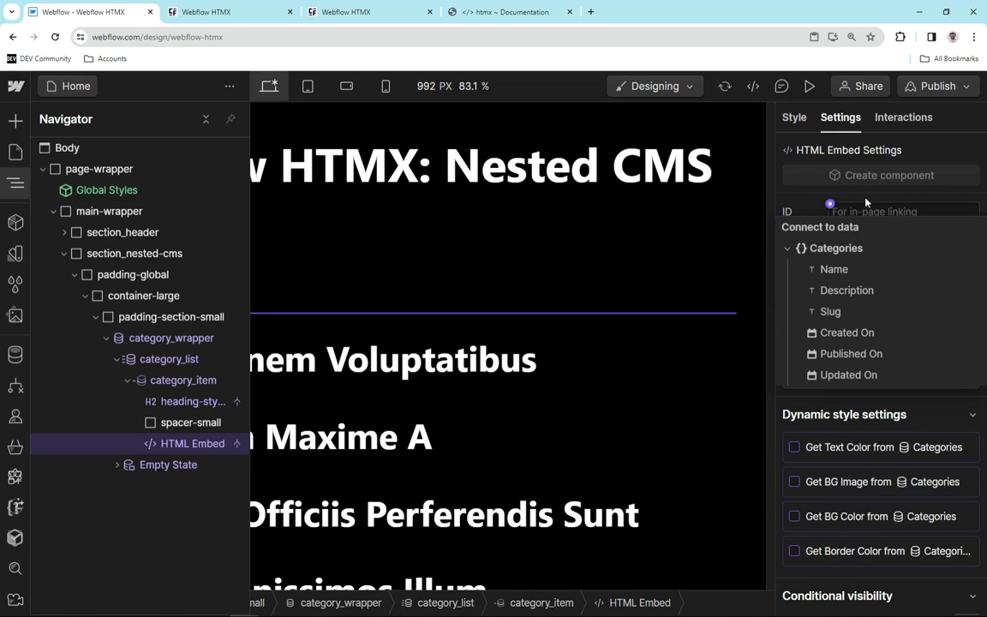
{"action": "left_click", "coordinate": [860, 313]}
{"action": "key", "text": "shift+p"}
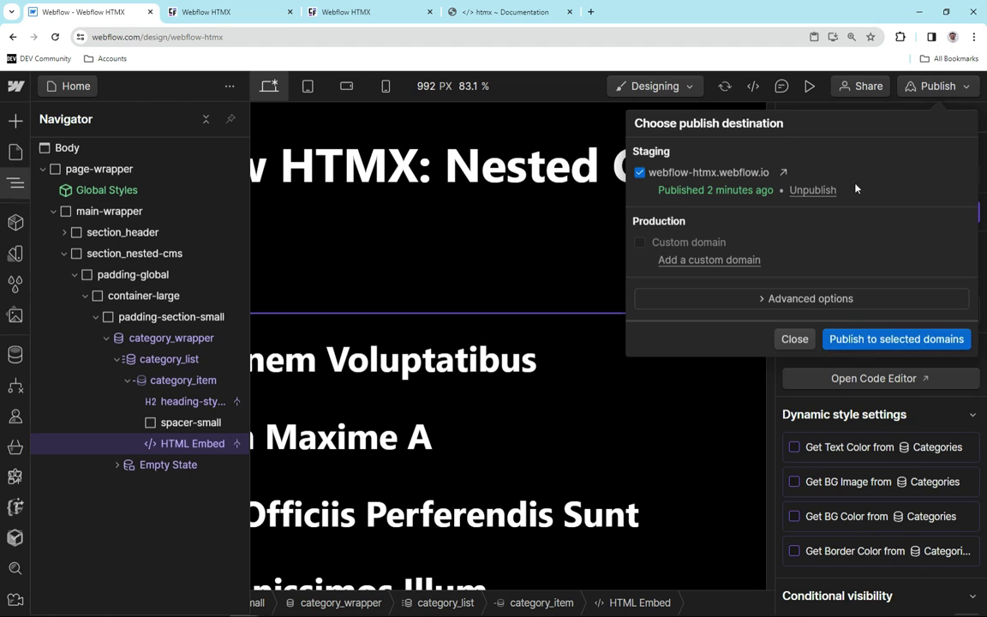
{"action": "left_click", "coordinate": [896, 339]}
{"action": "left_click", "coordinate": [206, 11]}
{"action": "left_click", "coordinate": [55, 37]}
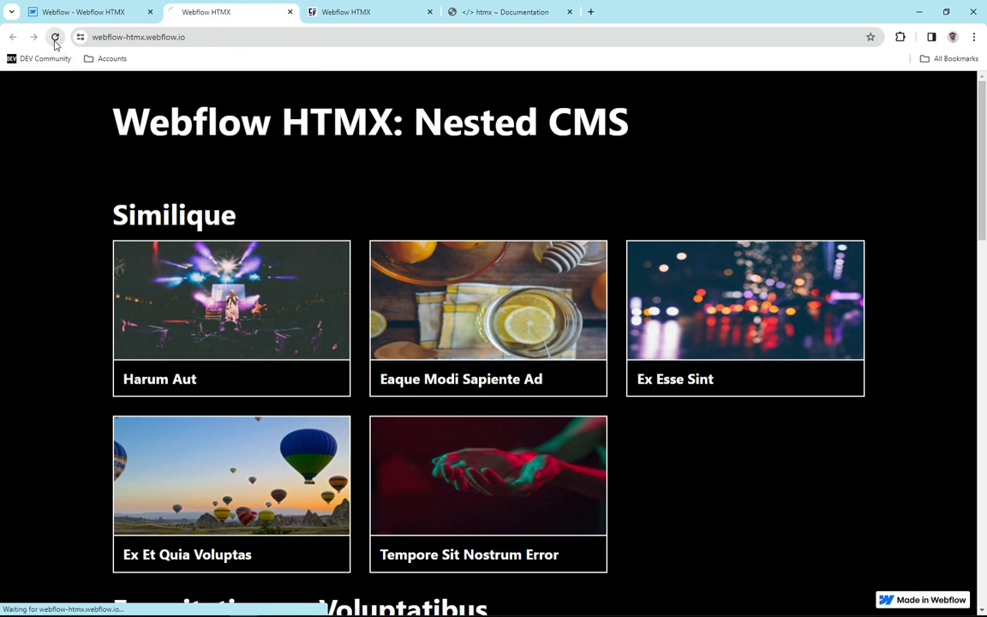
{"action": "right_click", "coordinate": [120, 230]}
{"action": "left_click", "coordinate": [159, 467]}
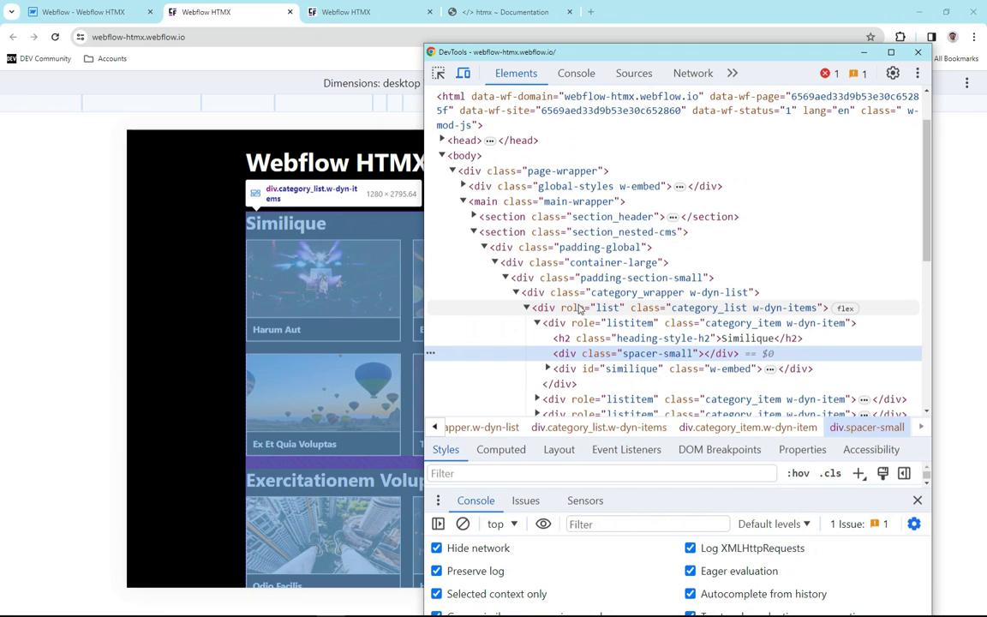
{"action": "key", "text": "F12"}
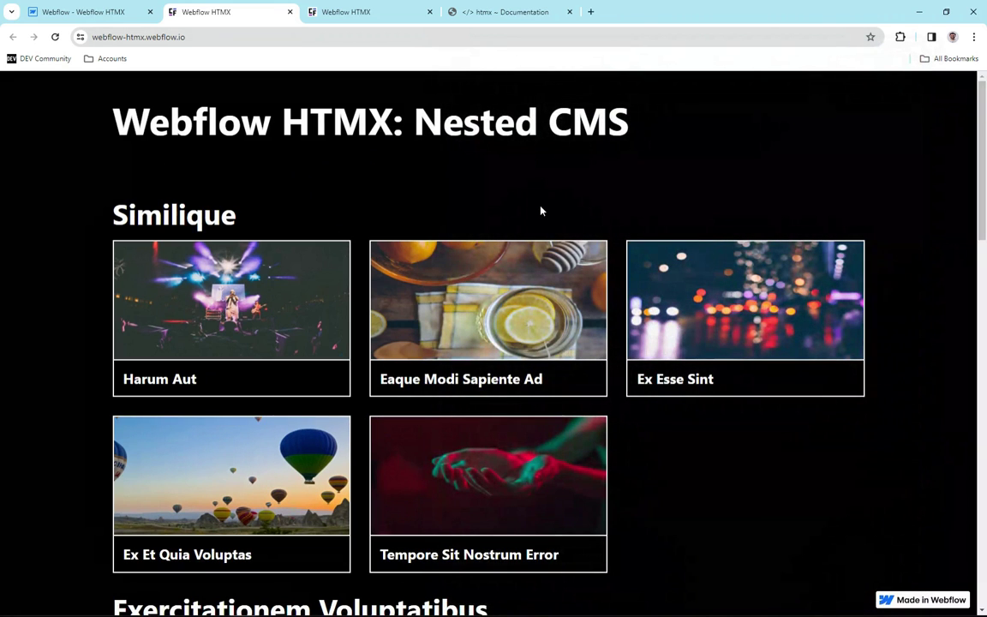